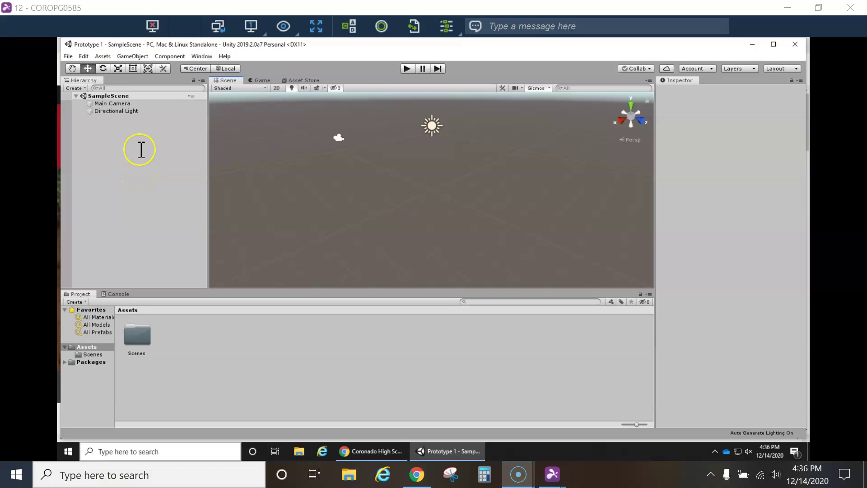
left_click(103, 56)
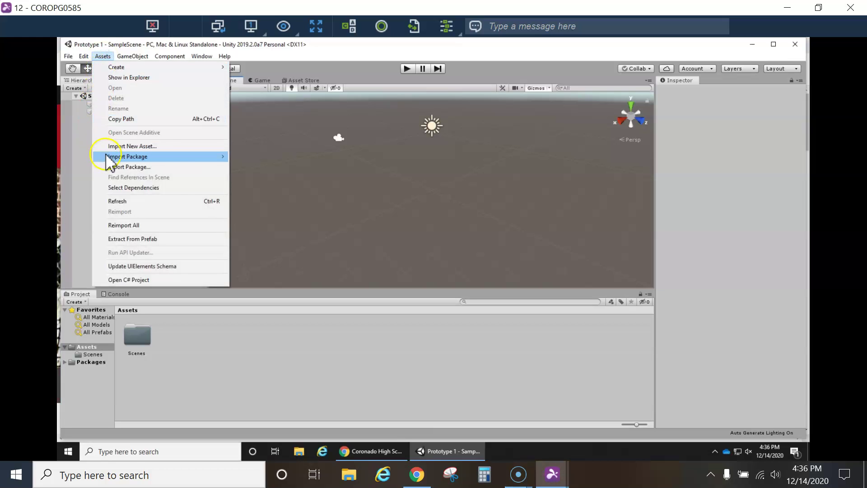
mouse_move(135, 156)
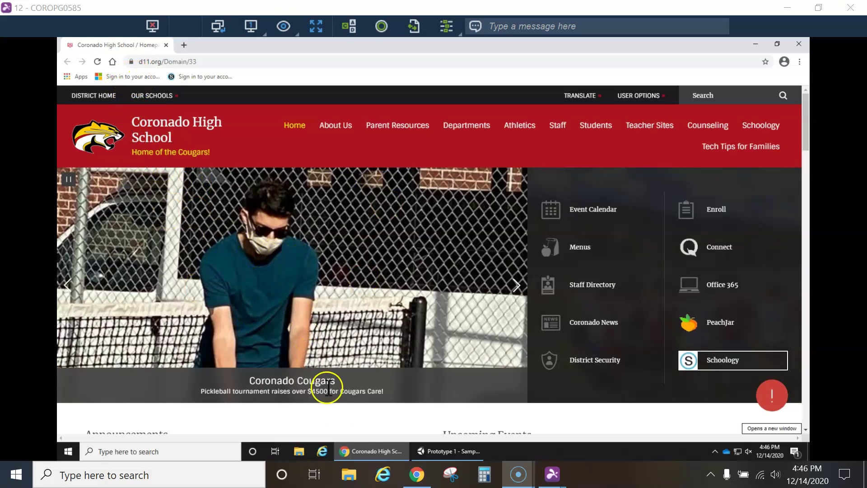
left_click(441, 451)
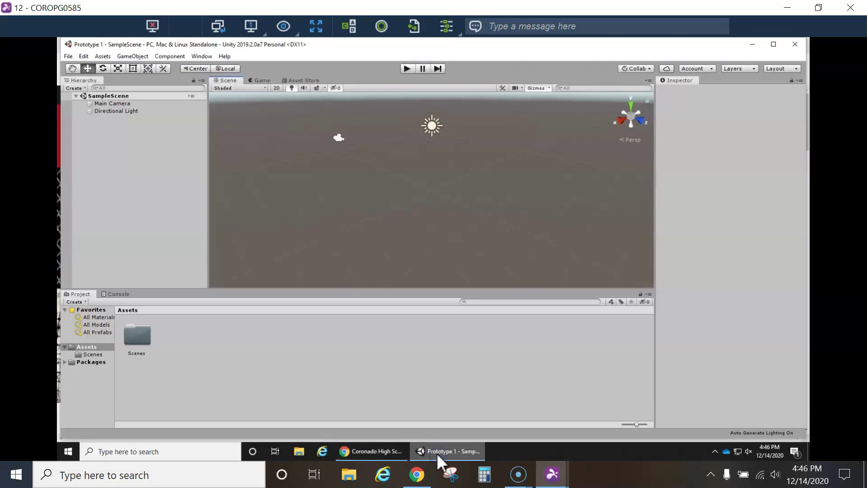
left_click(386, 454)
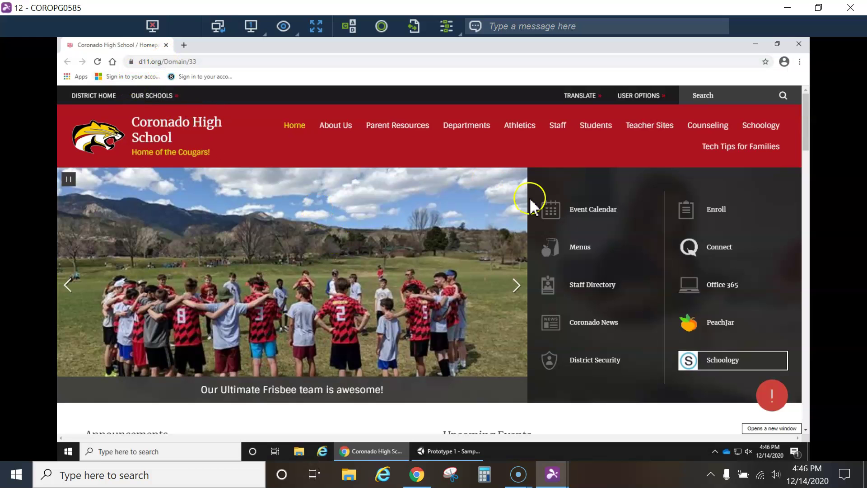
- Open the Game Programming 1 Q12 - P2 course in Schoology from the school website
left_click(727, 365)
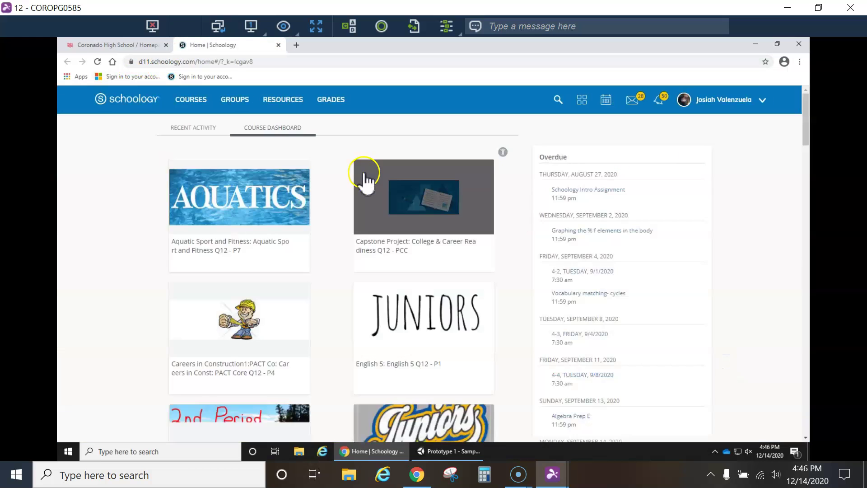
scroll(361, 190, "down", 6)
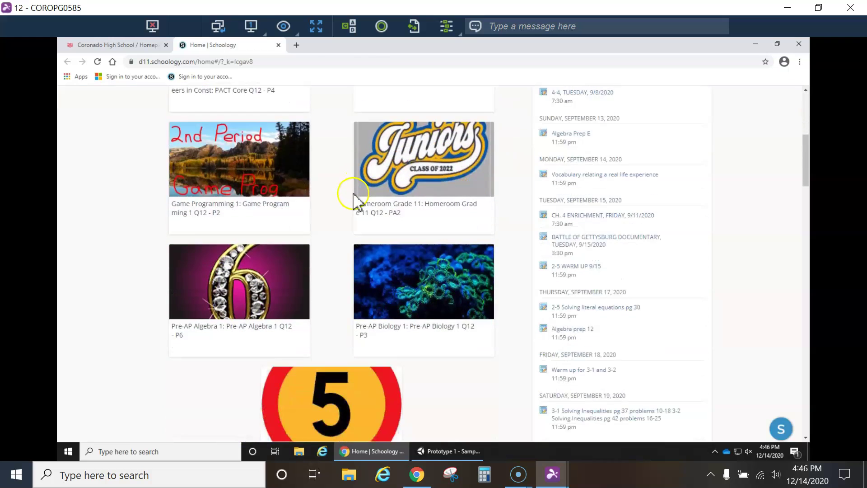
left_click(214, 163)
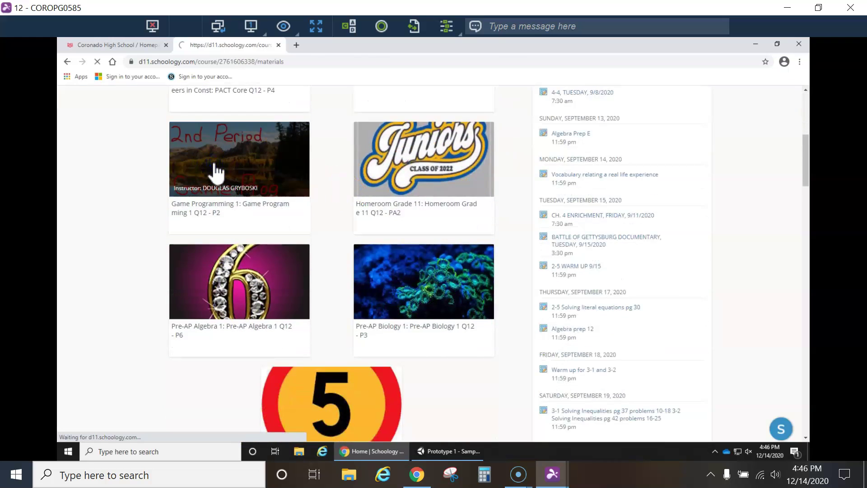
left_click(261, 188)
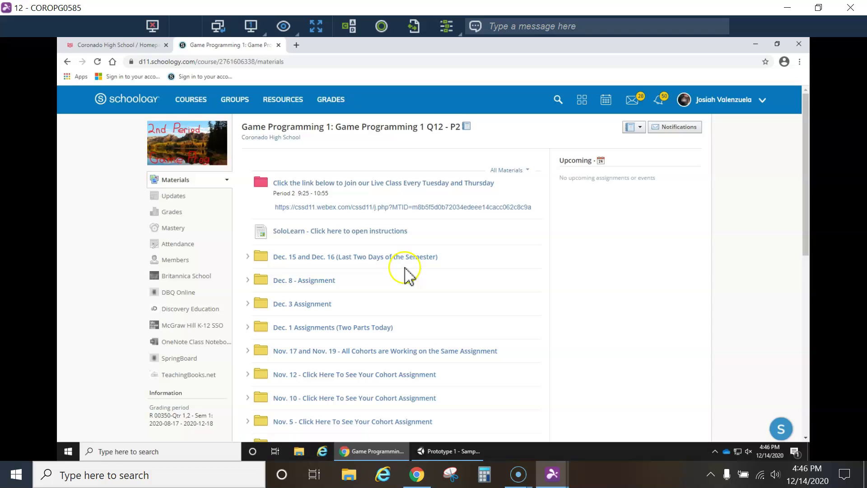
- Open the downloadable project files from the "Continue Using the Unity Game Engine" page in the Dec. 15 and Dec. 16 folder
left_click(361, 257)
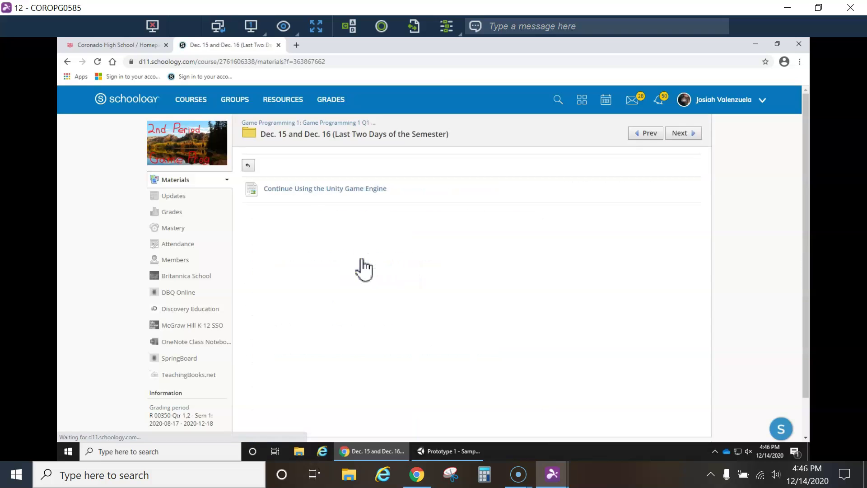
left_click(331, 193)
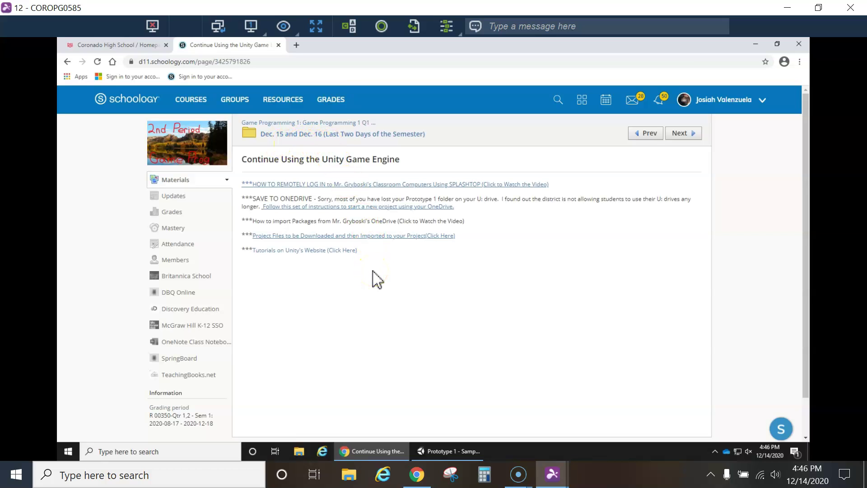
left_click(394, 237)
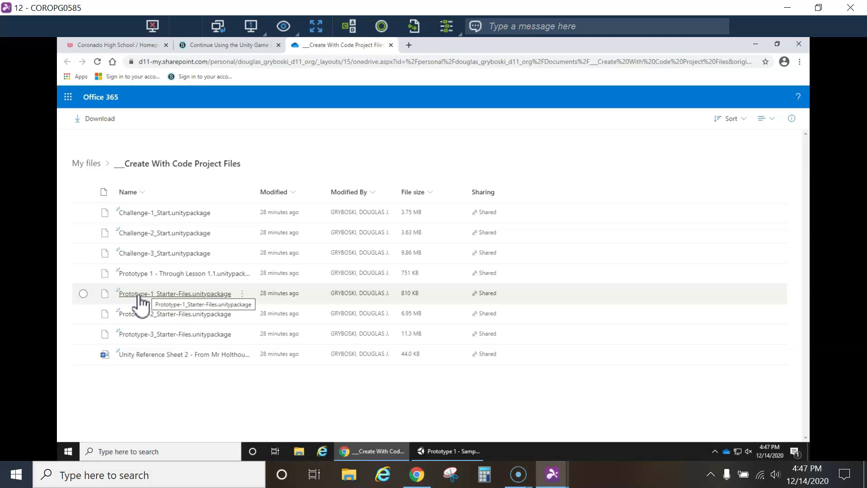
- Download the file Prototype 1 - Through Lesson 1.1.unitypackage from the shared Create With Code Project Files folder
left_click(131, 295)
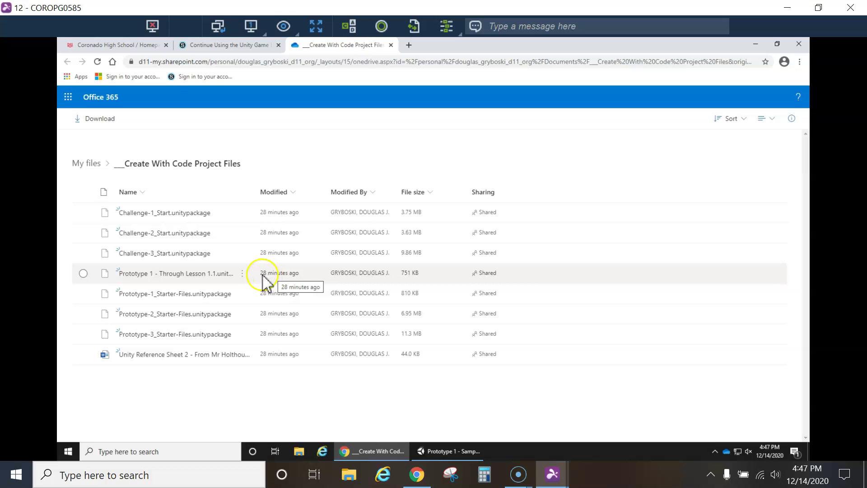
left_click(270, 275)
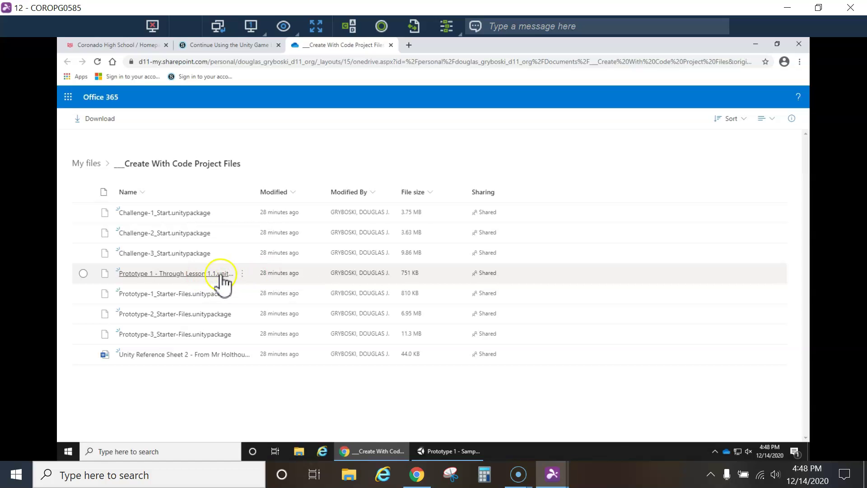
left_click(84, 273)
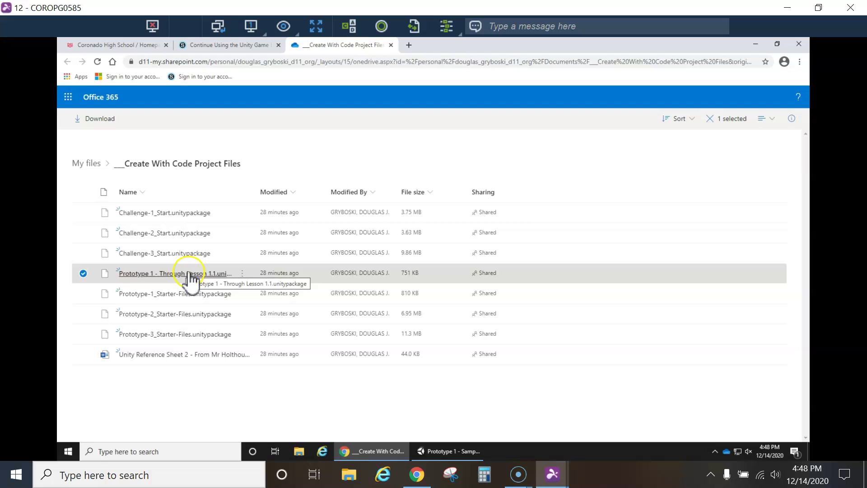
left_click(171, 274)
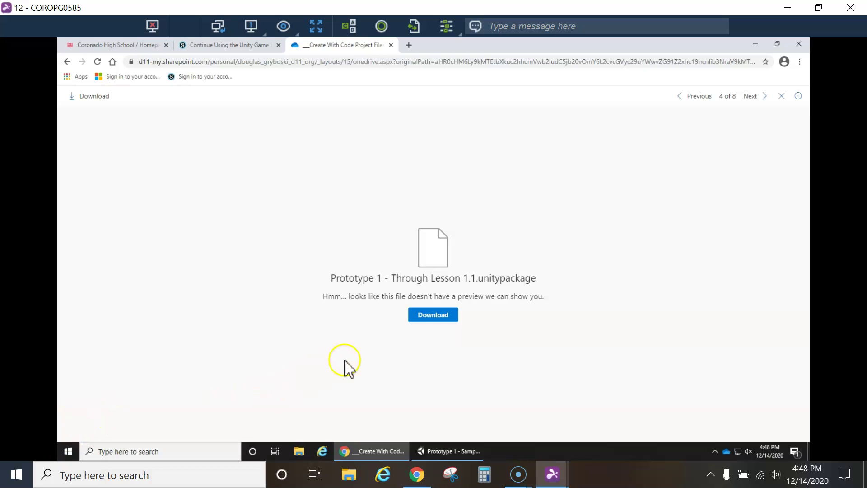
left_click(431, 314)
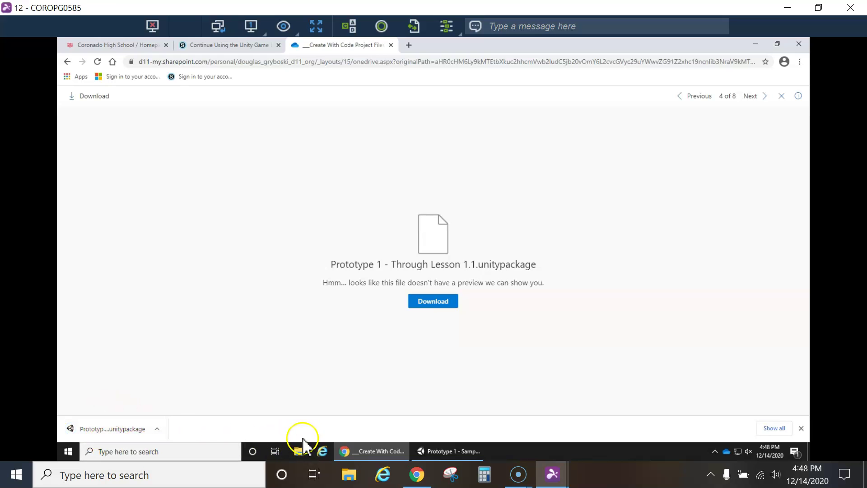
- Check the Downloads folder in File Explorer for the downloaded Unity package
left_click(298, 451)
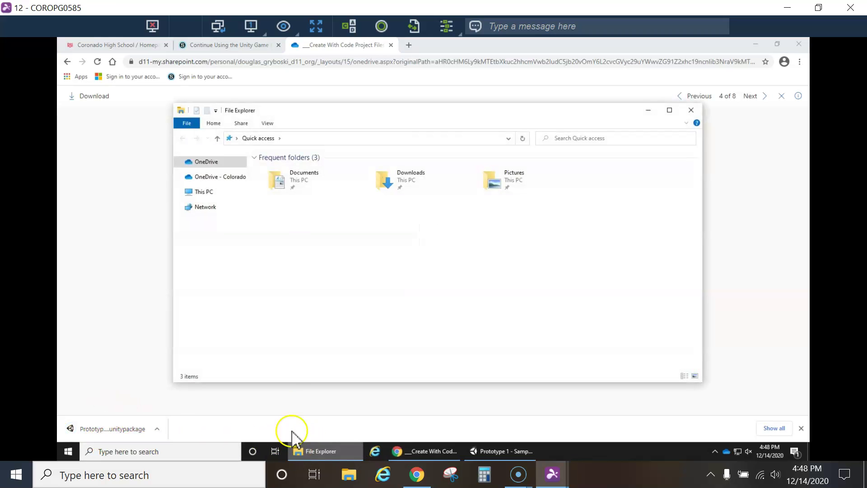
left_click(179, 192)
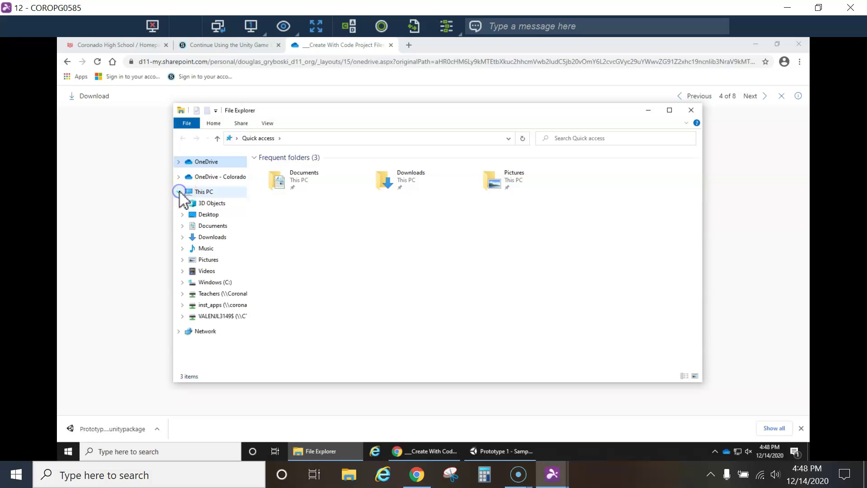
left_click(209, 238)
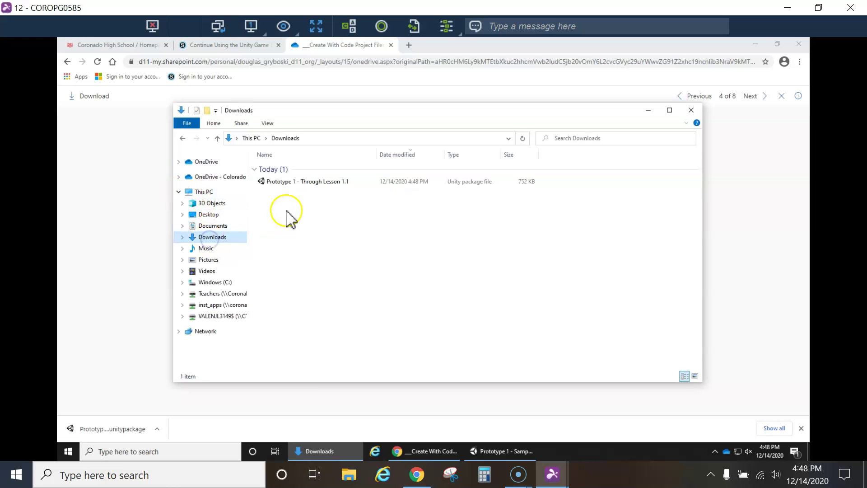
left_click(647, 110)
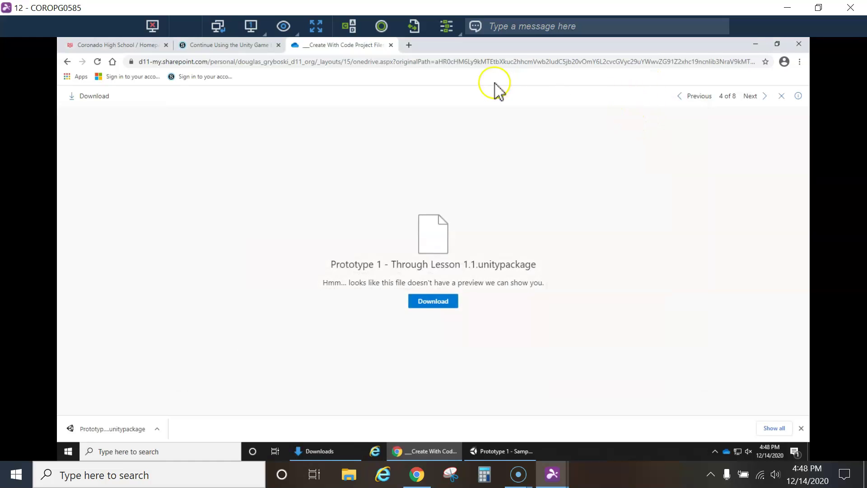
- Switch to Unity and import all contents of the Prototype 1 - Through Lesson 1.1 package from Downloads into the project
left_click(488, 451)
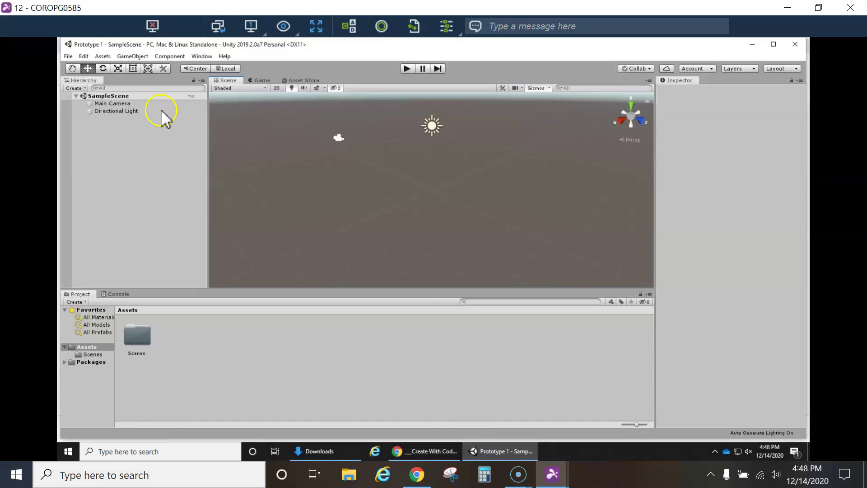
left_click(103, 56)
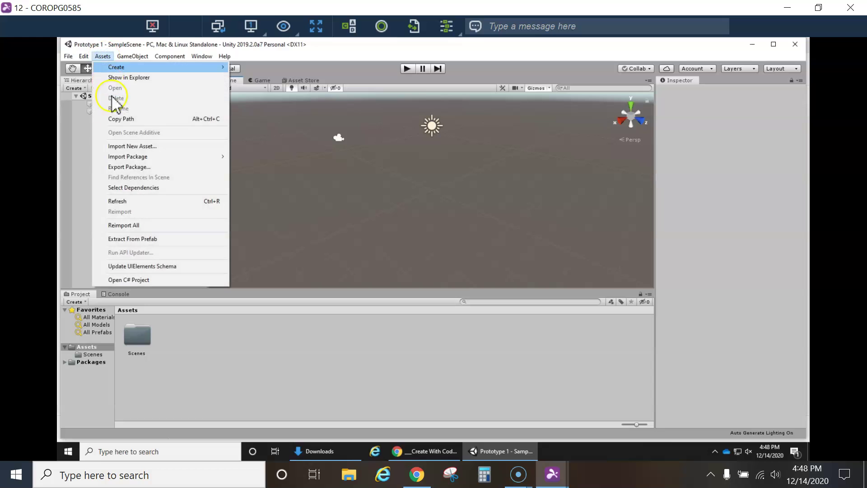
mouse_move(117, 157)
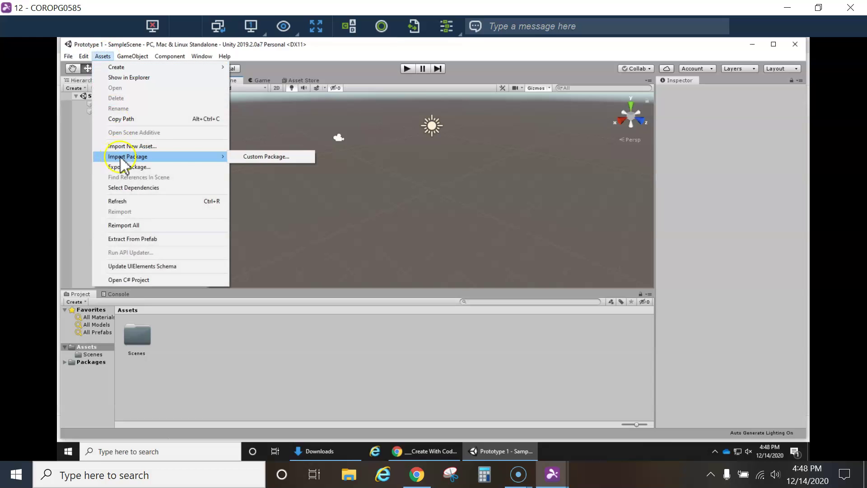
left_click(248, 158)
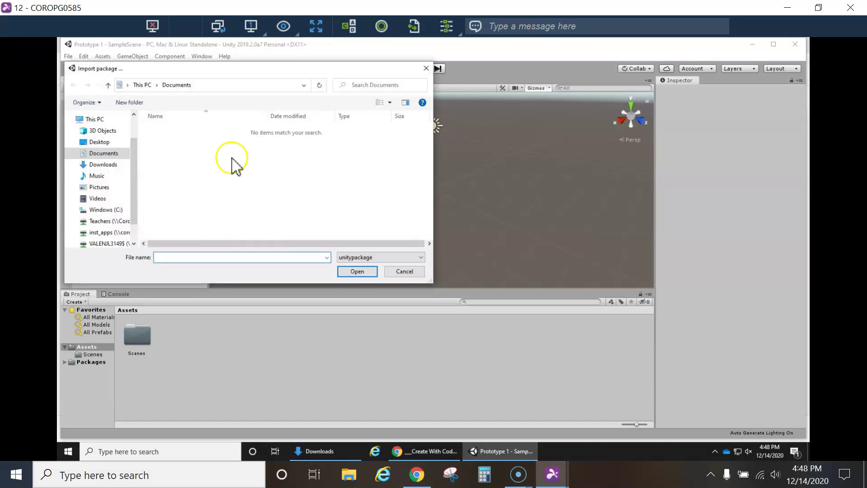
left_click(105, 165)
double_click(176, 143)
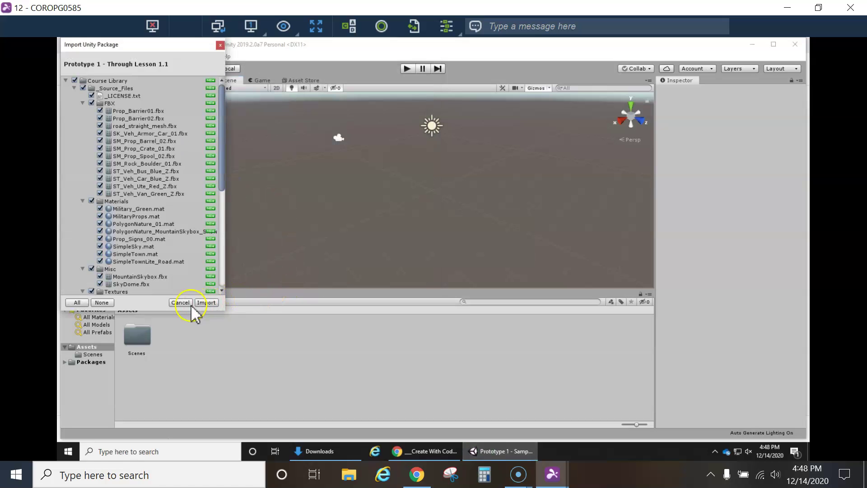
scroll(95, 170, "down", 10)
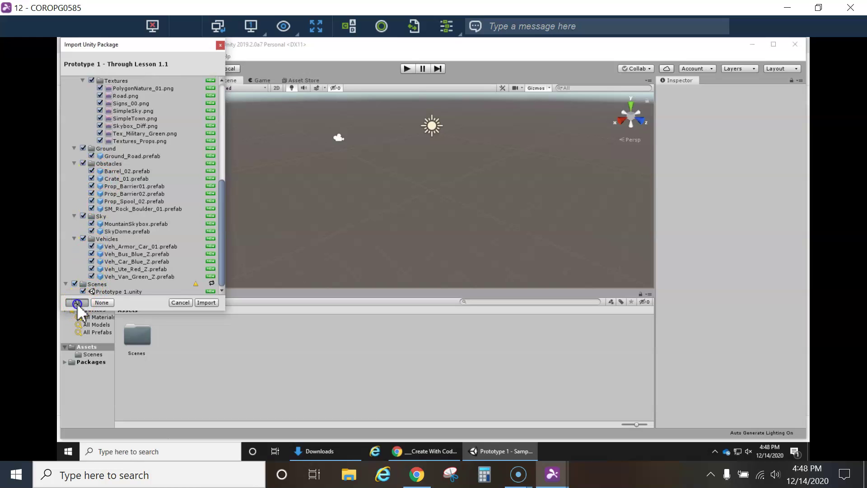
left_click(211, 304)
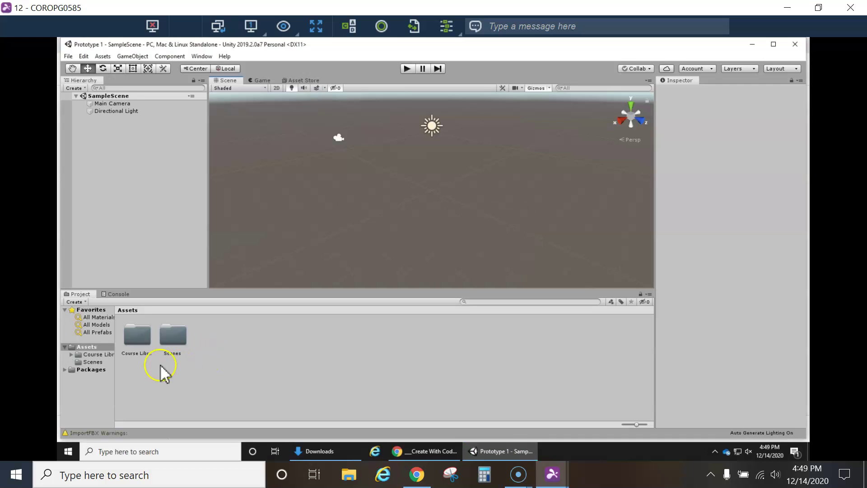
- Open the Prototype 1 scene from the project's Scenes folder
left_click(79, 362)
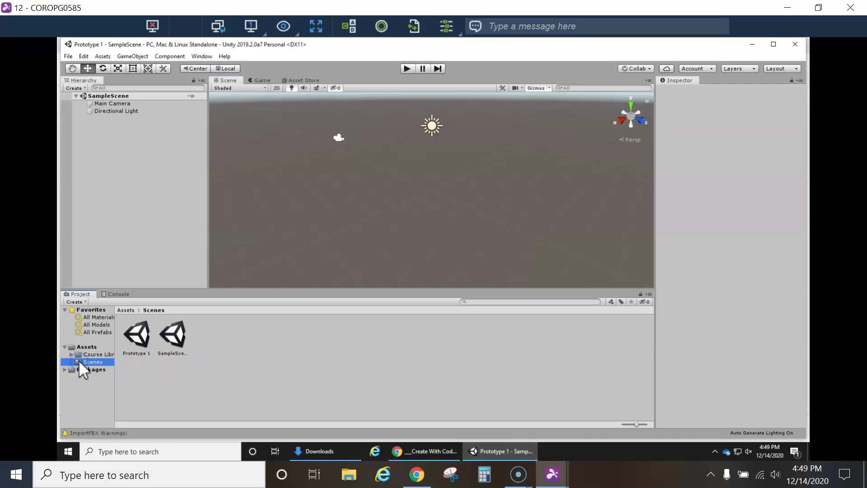
left_click(140, 334)
double_click(141, 340)
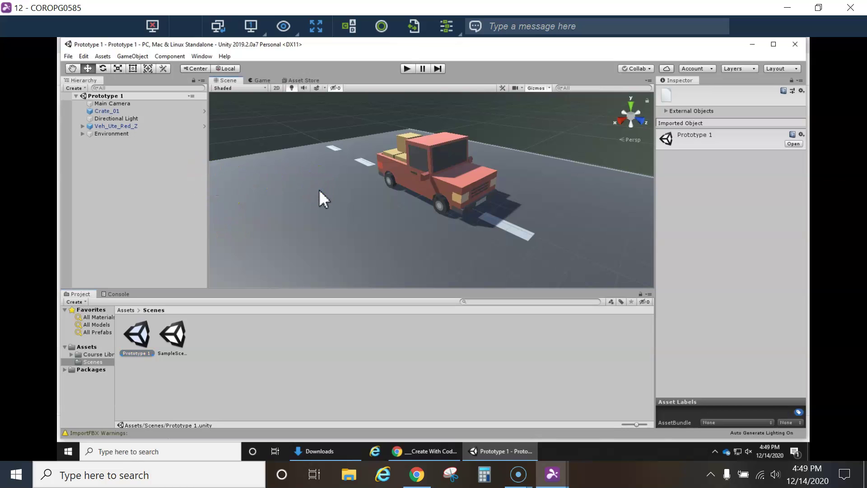
- Examine the road, truck and crate from several angles and select the Main Camera to inspect its preview
left_click_drag(319, 190, 482, 217, "alt")
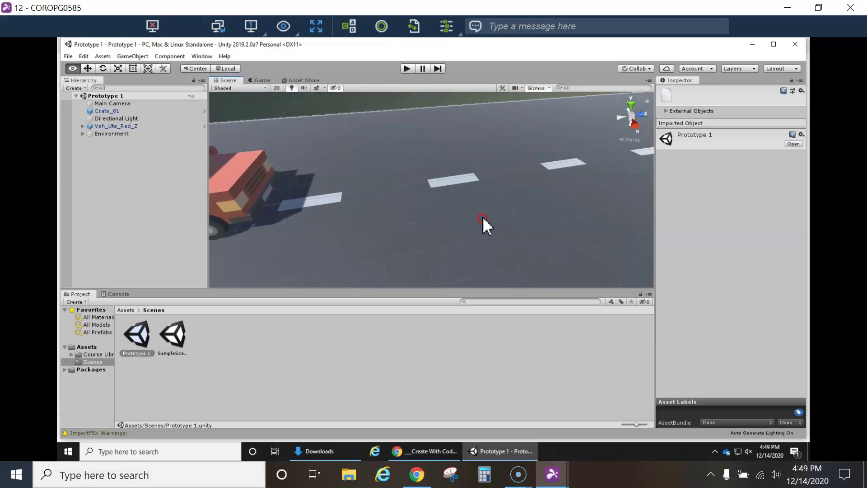
scroll(468, 210, "down", 10)
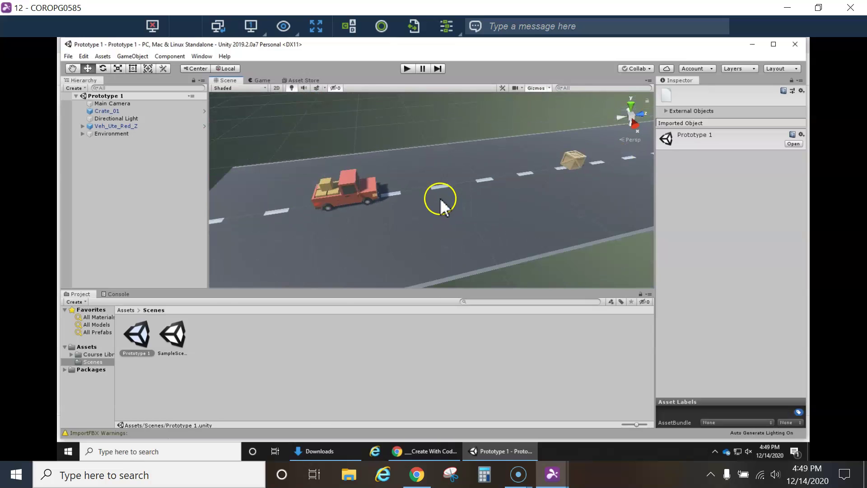
left_click(383, 218)
left_click_drag(383, 217, 395, 194, "alt")
scroll(394, 193, "down", 5)
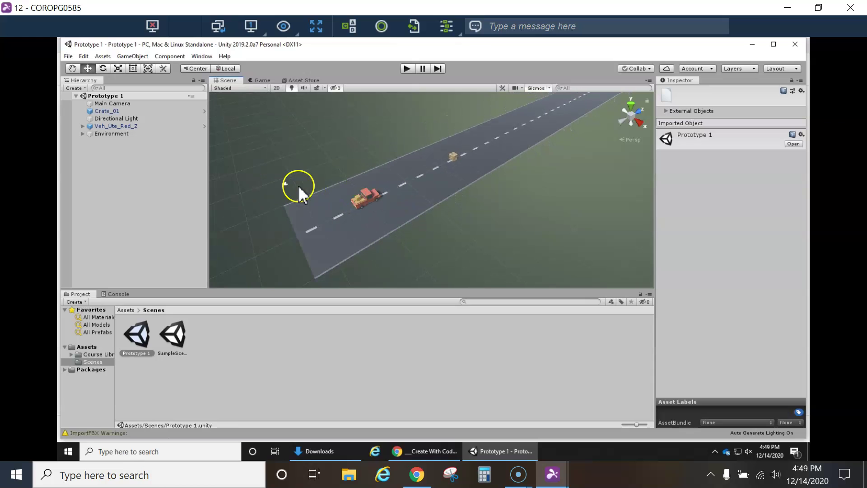
left_click_drag(298, 185, 217, 179, "alt")
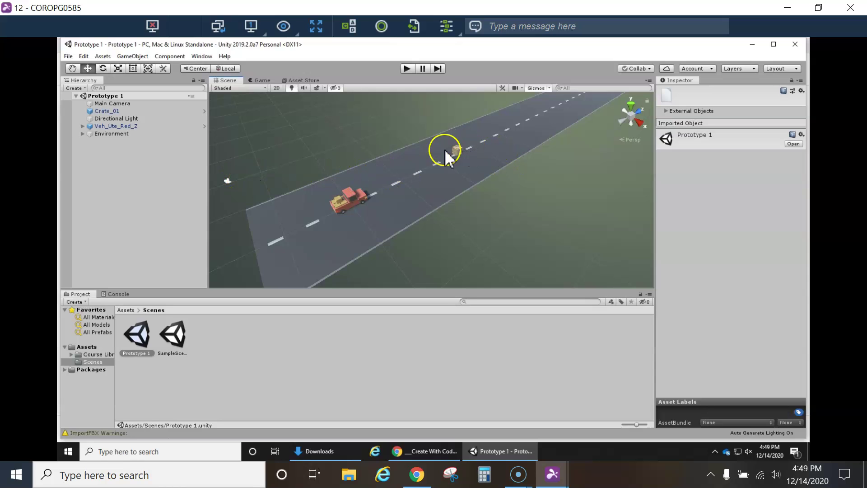
left_click(227, 179)
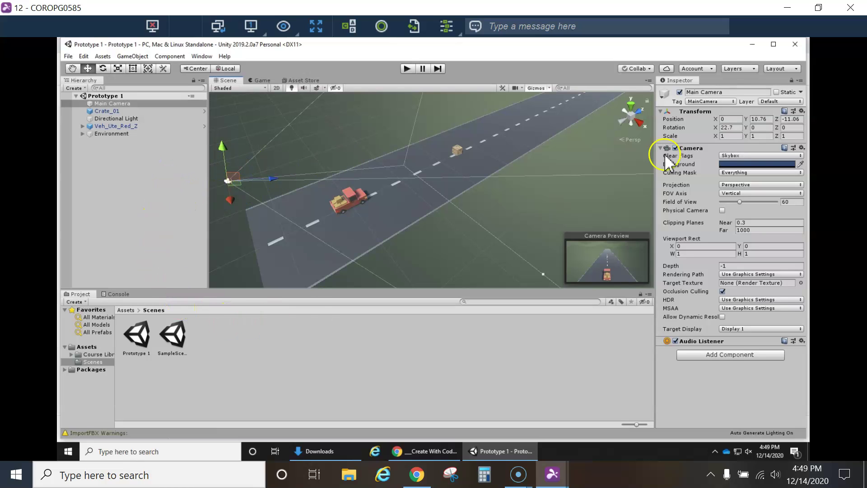
- Apply the Tall editor layout, dock the Game view beneath the Scene view and enlarge the Game view slightly
left_click(778, 69)
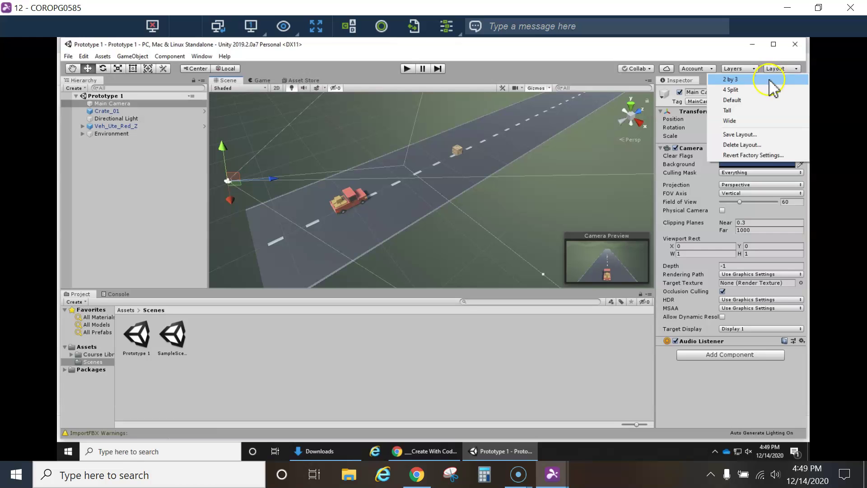
left_click(727, 110)
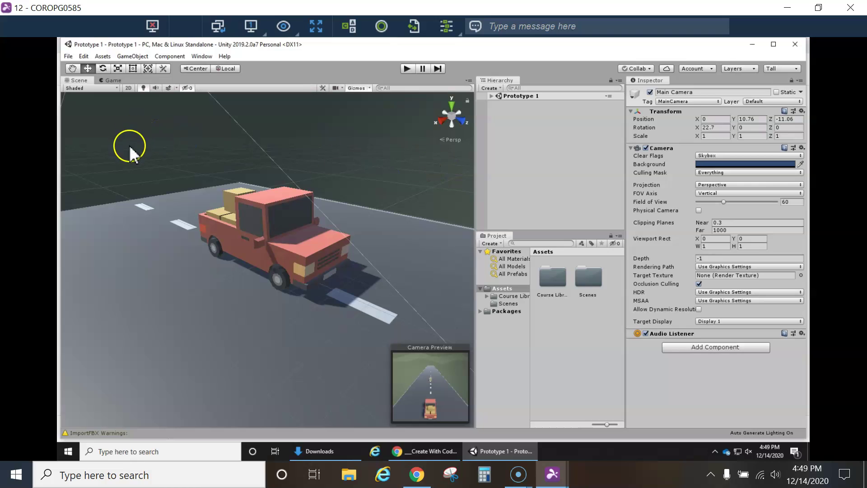
left_click_drag(109, 82, 112, 175)
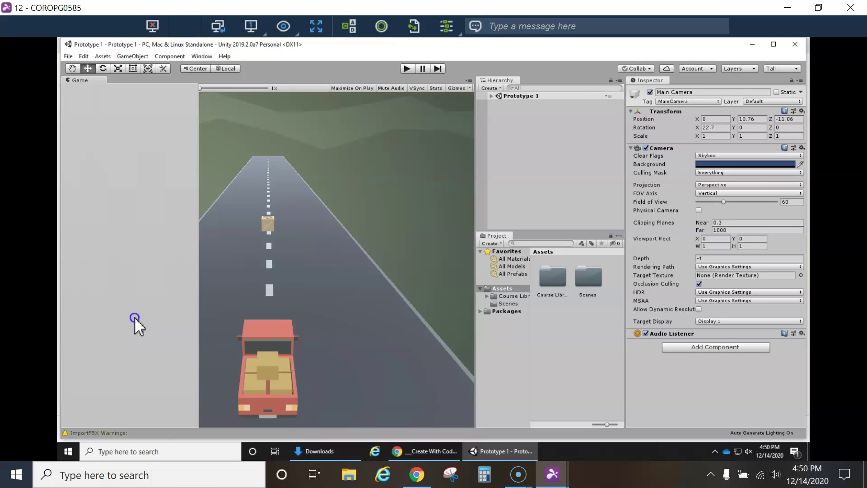
left_click_drag(180, 324, 251, 323)
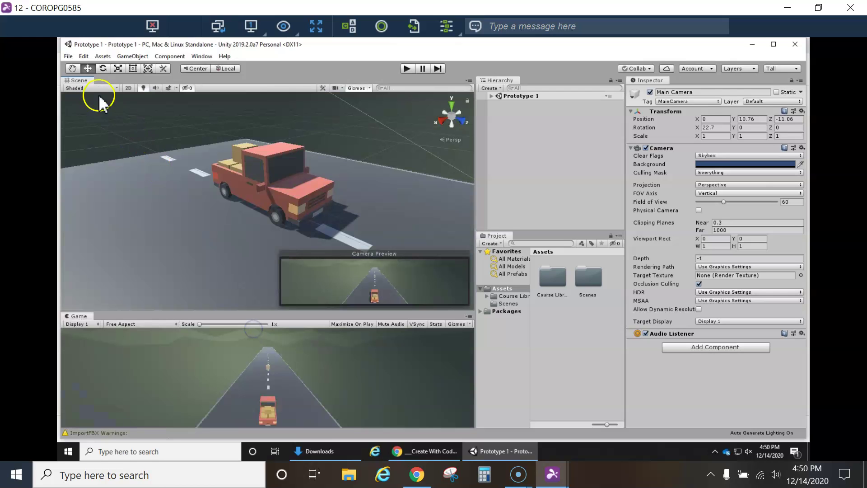
left_click(271, 214)
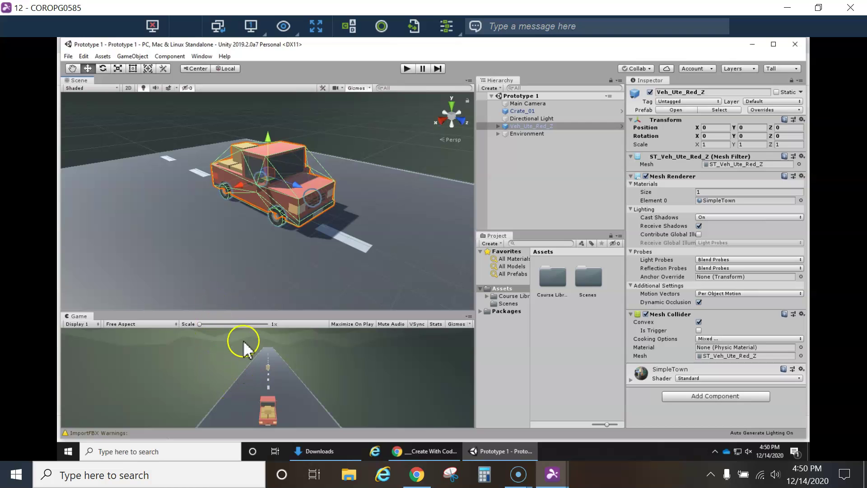
left_click_drag(253, 311, 256, 283)
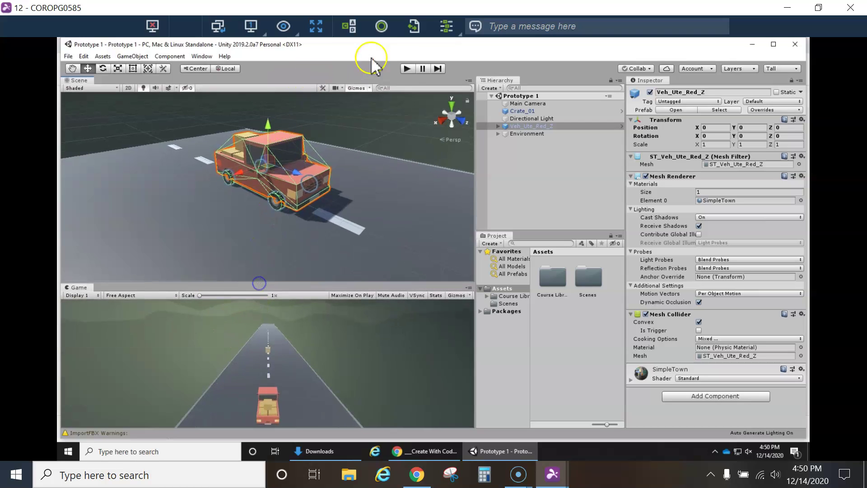
- Switch the Project window to One Column Layout
left_click(408, 69)
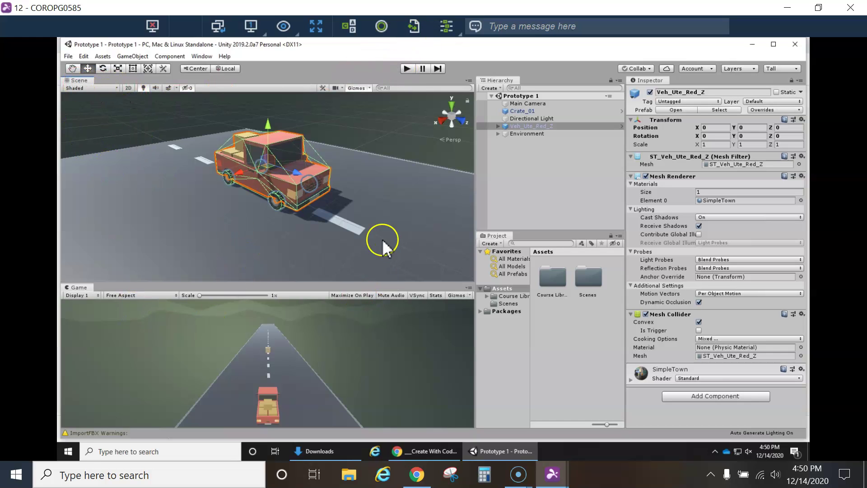
right_click_drag(193, 199, 246, 217)
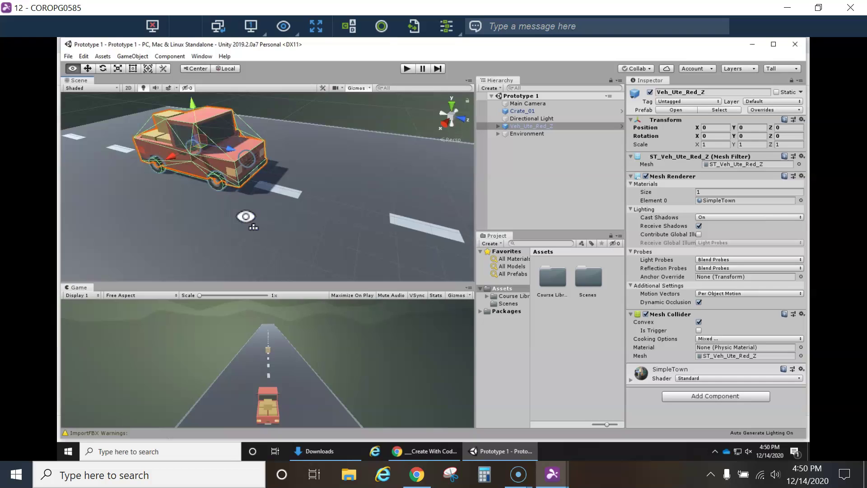
left_click_drag(246, 216, 242, 188, "alt")
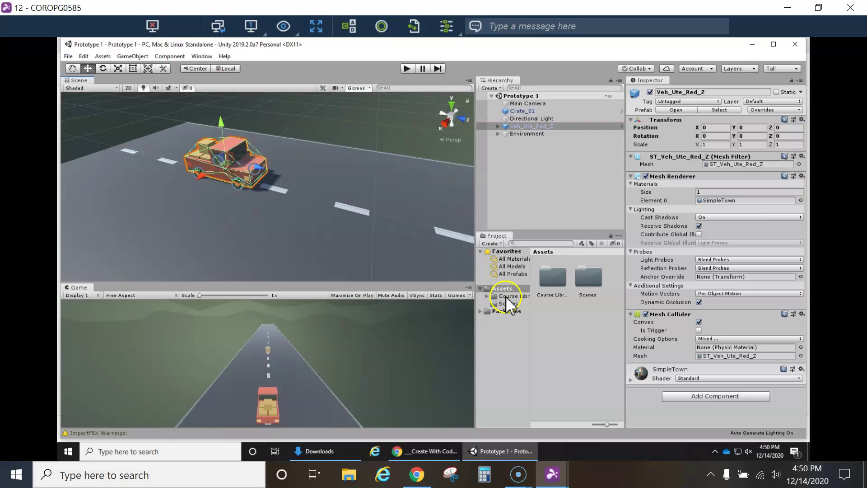
left_click(620, 236)
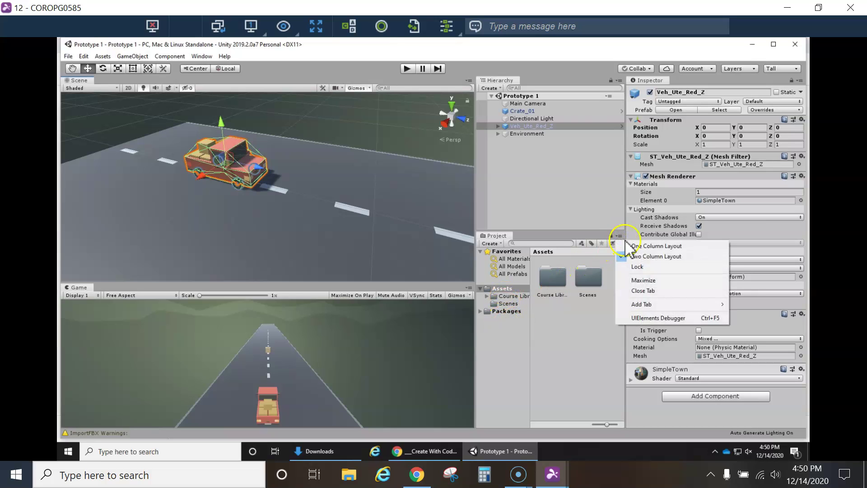
left_click(633, 246)
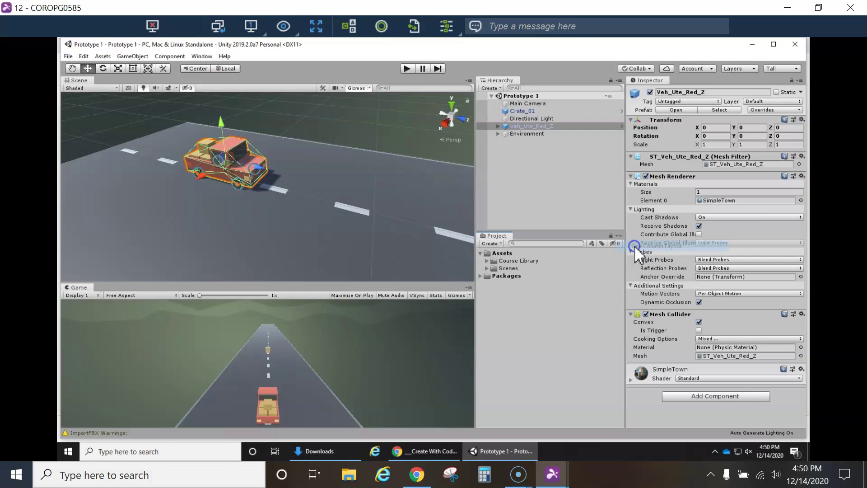
- Expand the Course Library and Scenes folders and delete the SampleScene asset, leaving the Prototype 1 scene selected
left_click(486, 261)
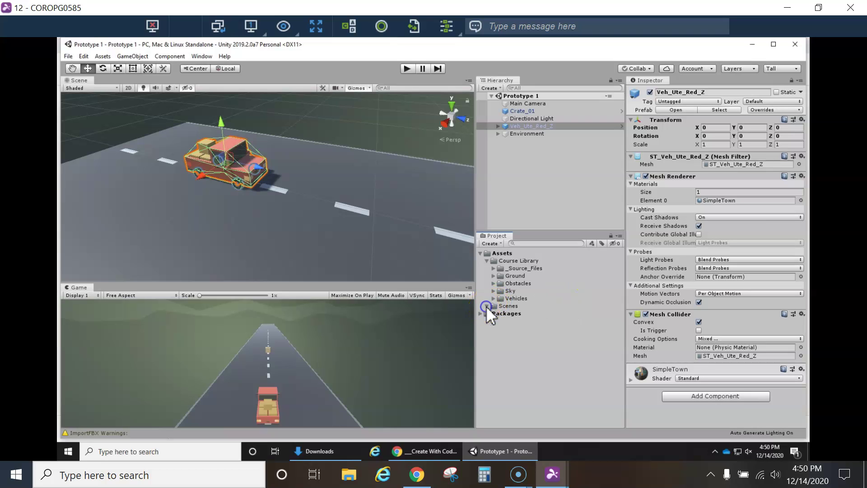
left_click(515, 314)
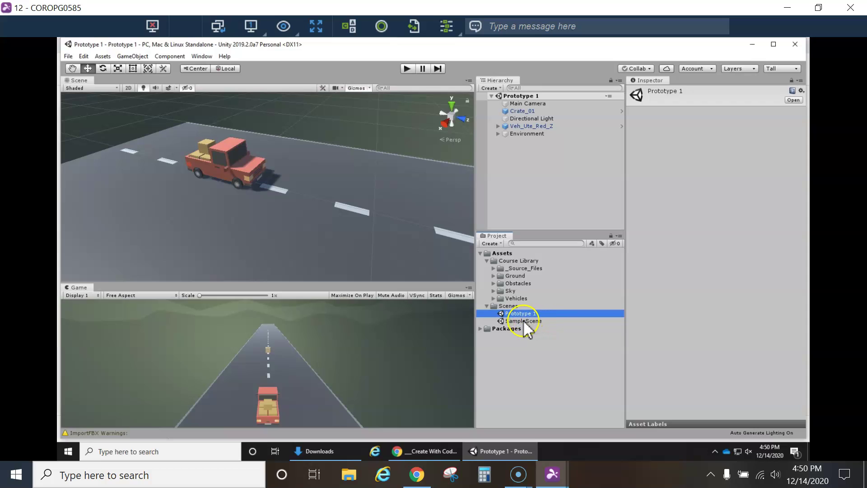
left_click(523, 319)
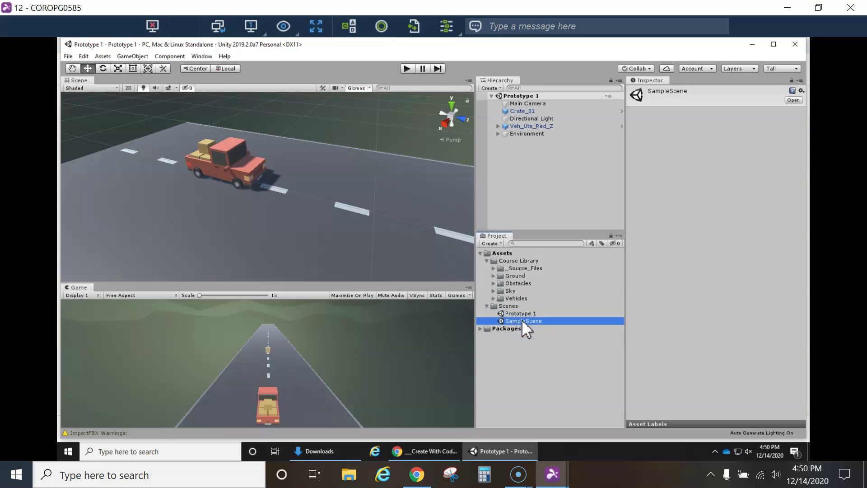
key("Delete")
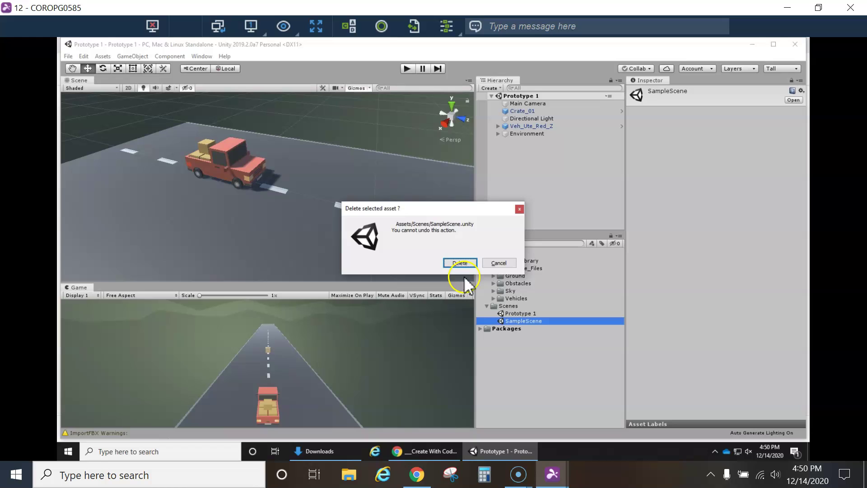
left_click(452, 263)
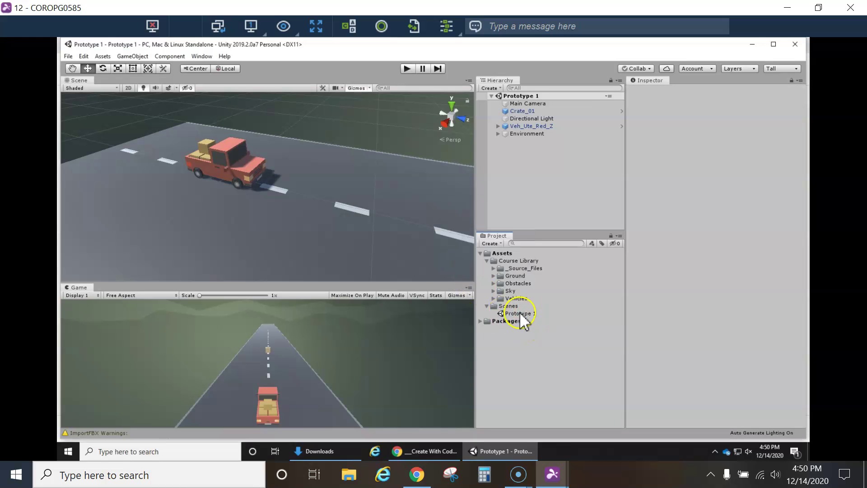
left_click(520, 313)
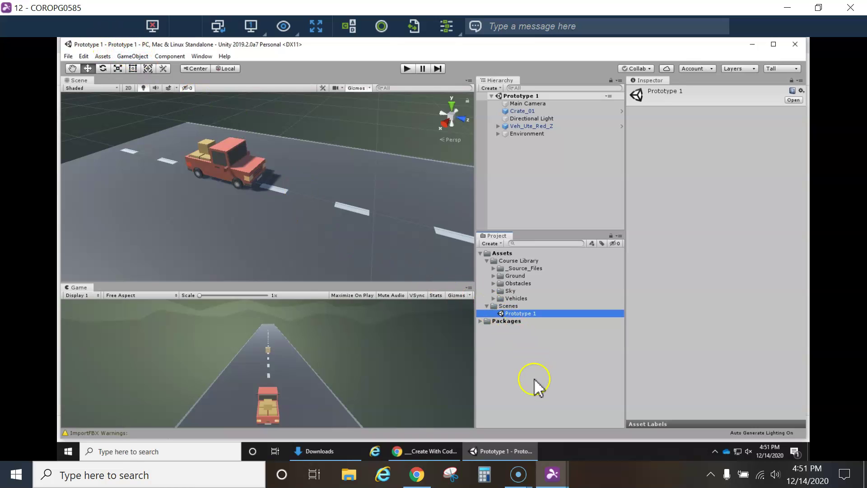
- Select Crate_01 and examine its placement relative to the truck from the side of the road
left_click(517, 111)
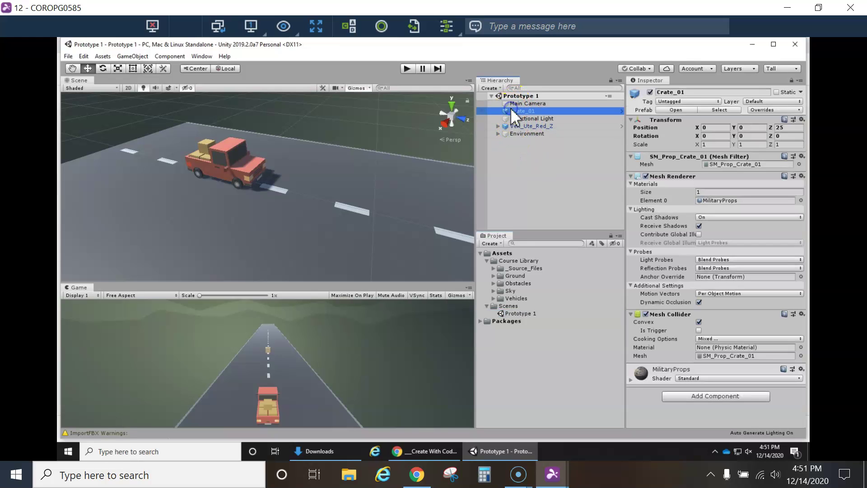
scroll(324, 226, "down", 6)
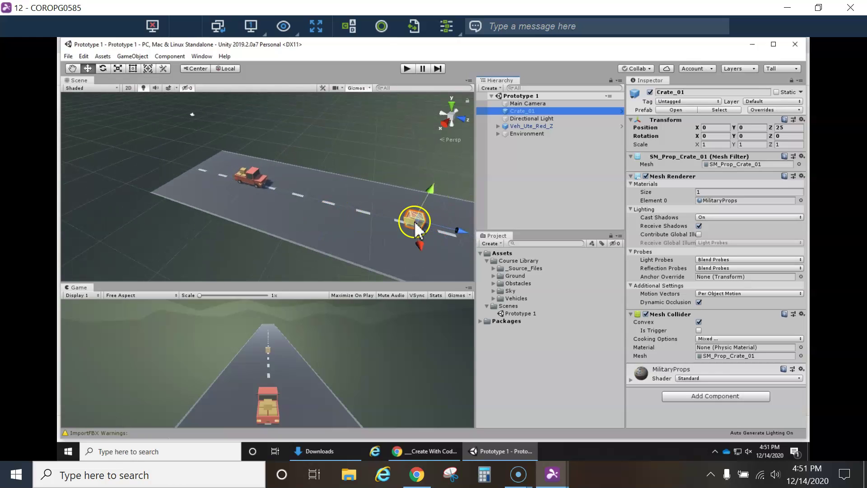
left_click(73, 68)
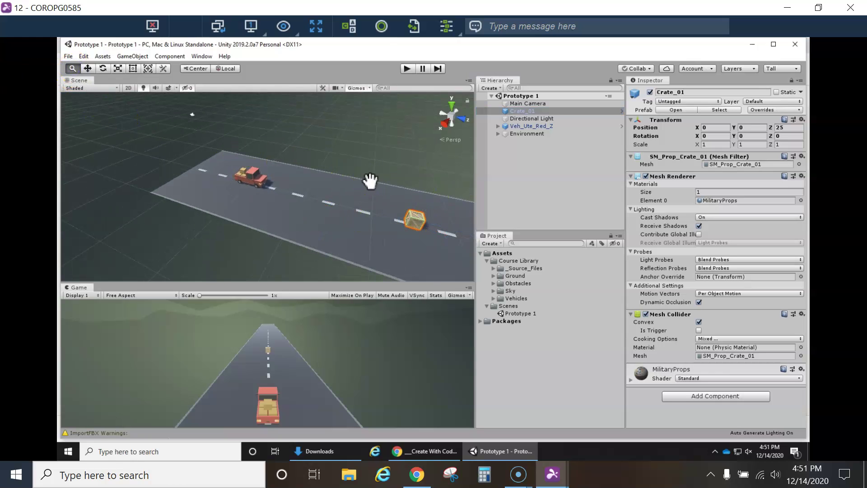
left_click_drag(371, 180, 271, 156)
left_click_drag(242, 203, 219, 195, "alt")
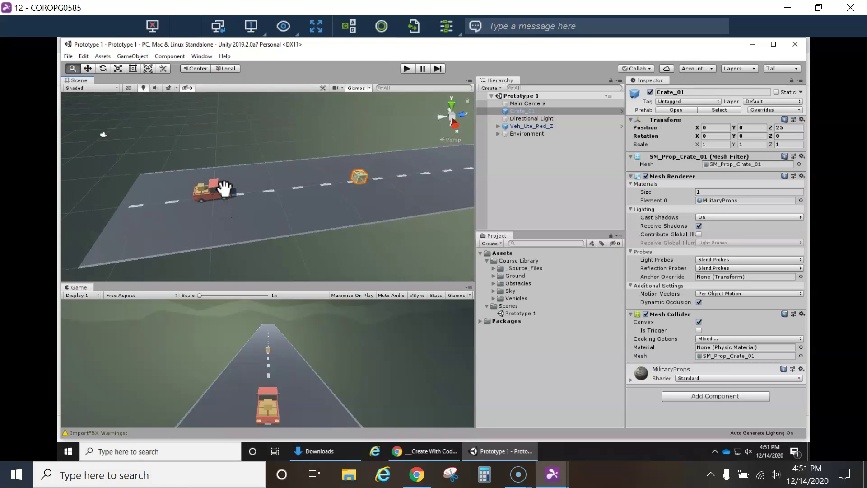
left_click(297, 245)
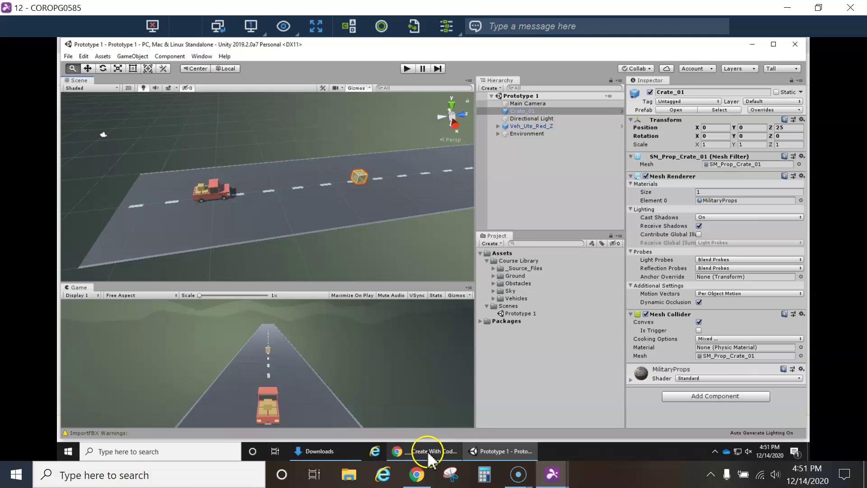
- Switch to Chrome and open Lesson 1.1 - Start your 3D Engines from Unity Learn's Unit 1 - Player Control project
mouse_move(424, 457)
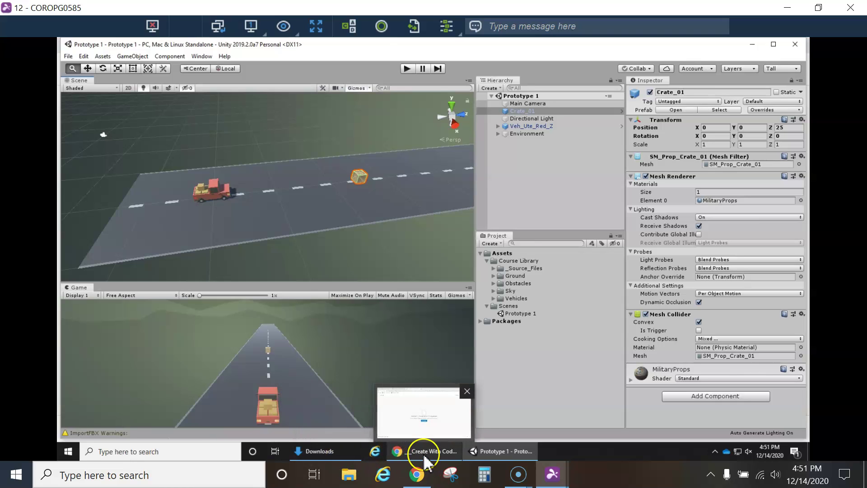
left_click(425, 451)
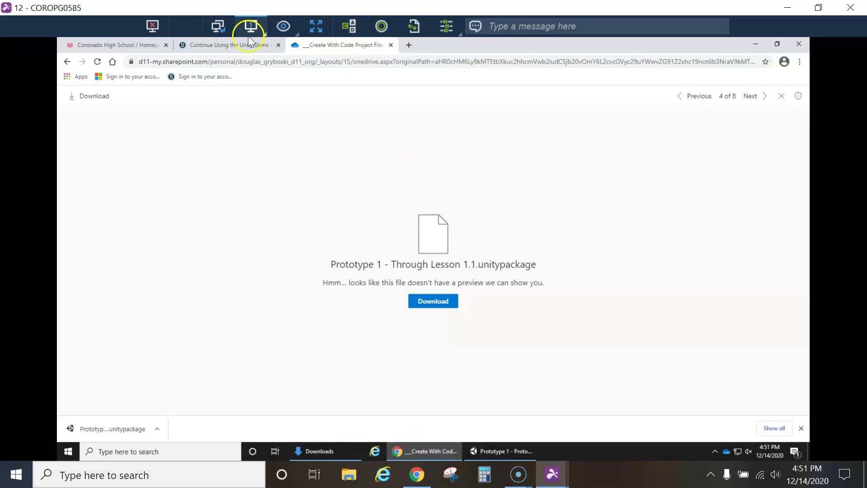
left_click(216, 45)
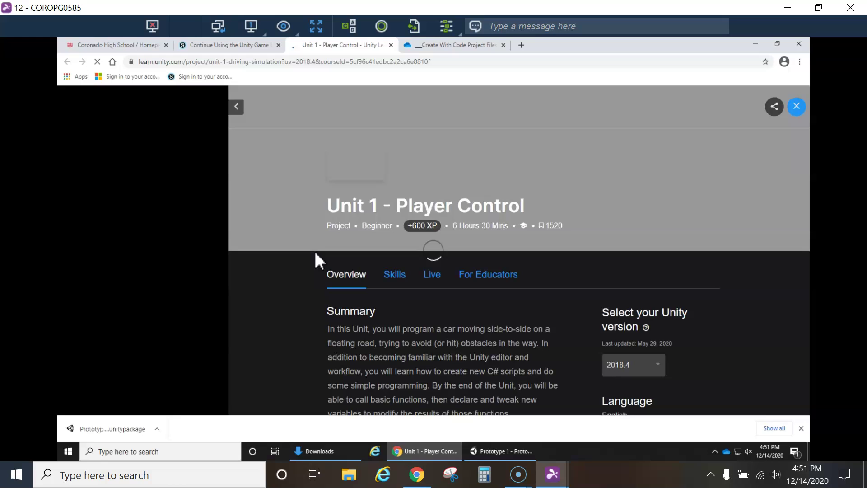
left_click(323, 276)
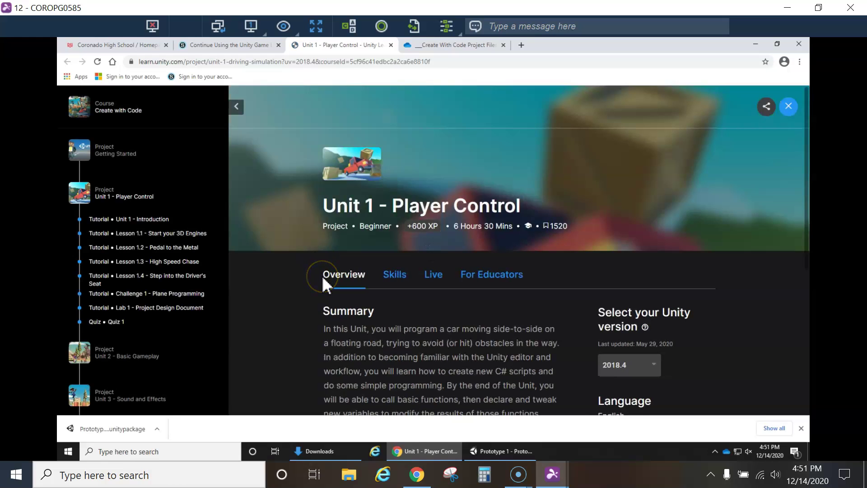
left_click(287, 265)
left_click(240, 260)
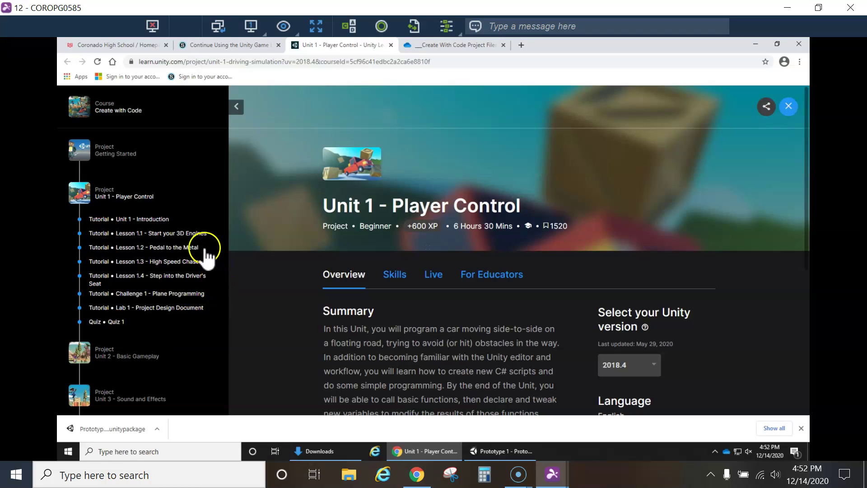
left_click(96, 234)
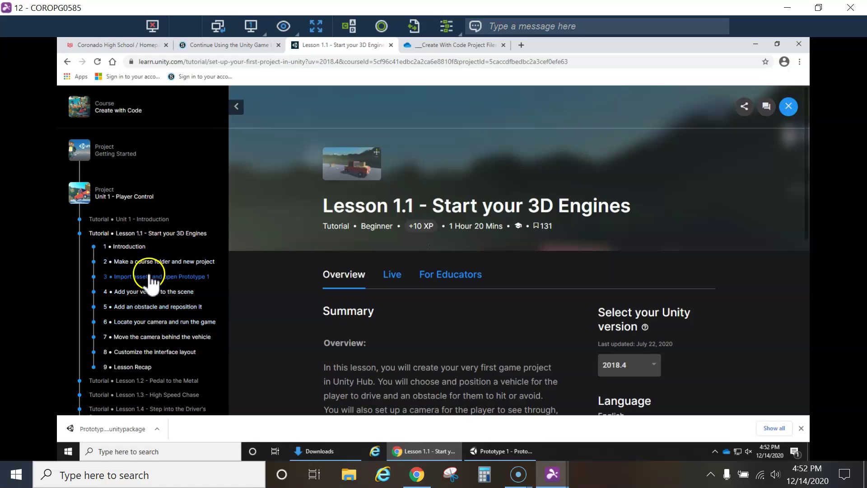
- Switch back to Unity and save the Prototype 1 project
left_click(500, 450)
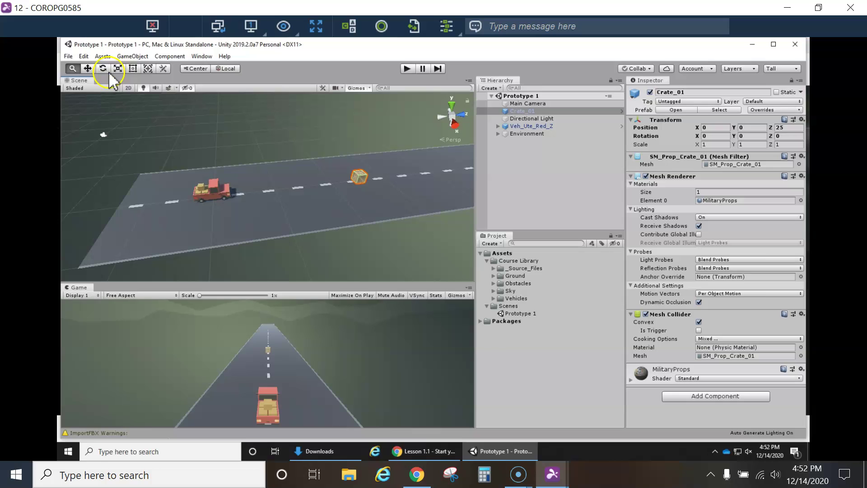
left_click(68, 57)
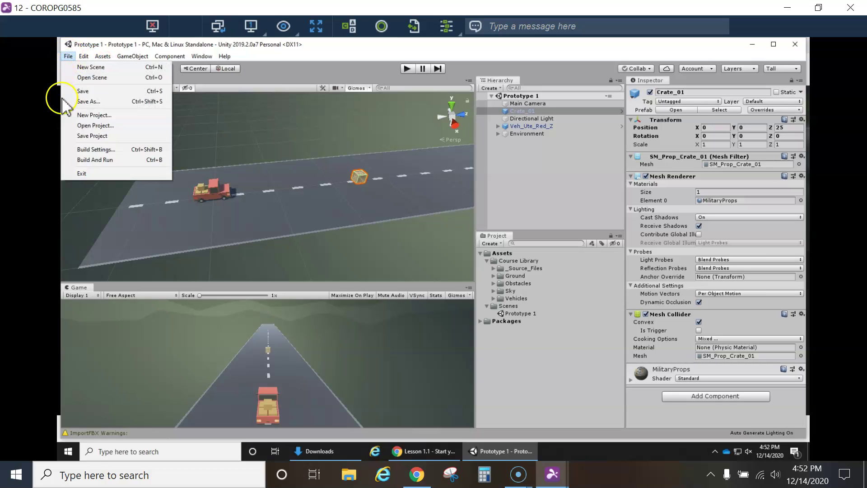
left_click(82, 138)
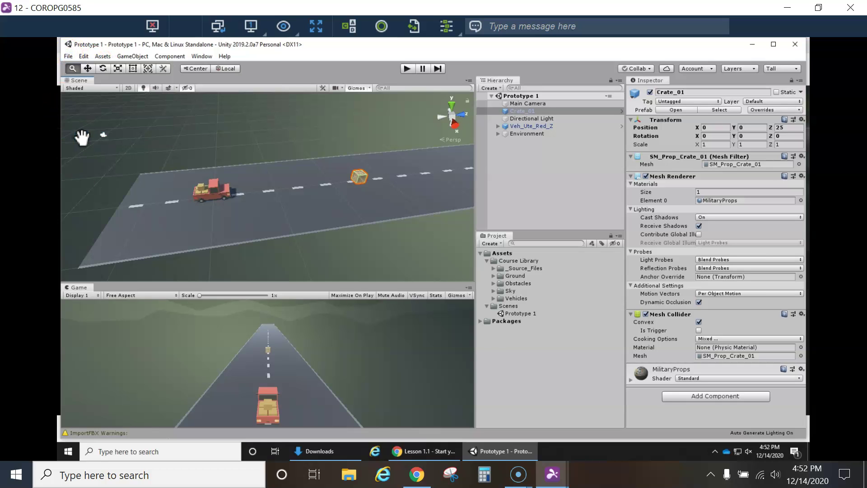
left_click(68, 55)
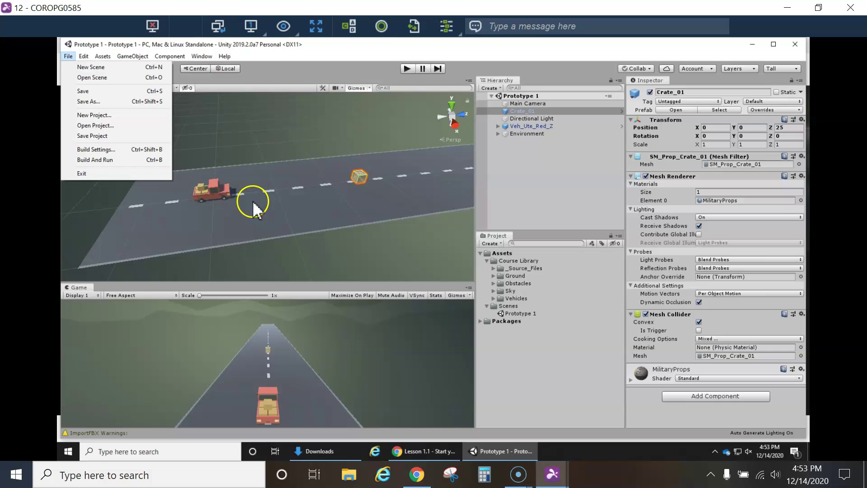
left_click(80, 136)
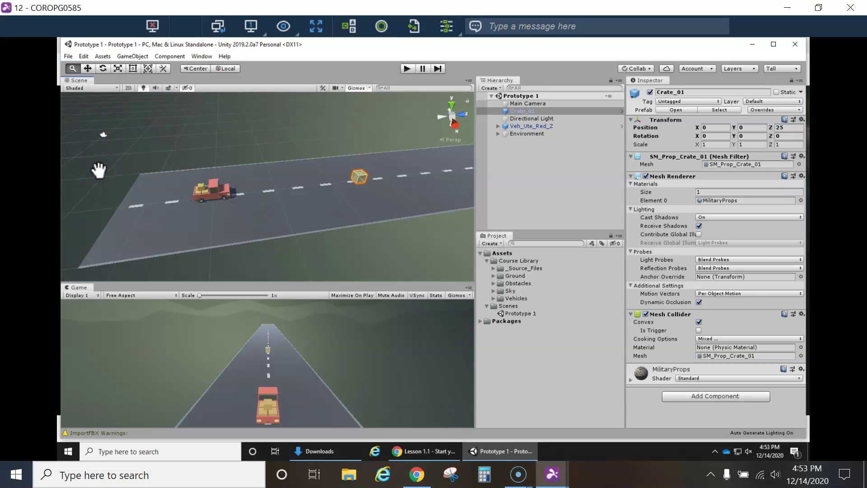
left_click(327, 124)
- Switch to Chrome and read Lesson 1.2 - Pedal to the Metal from the Introduction to "Create and apply your first script"
left_click(430, 452)
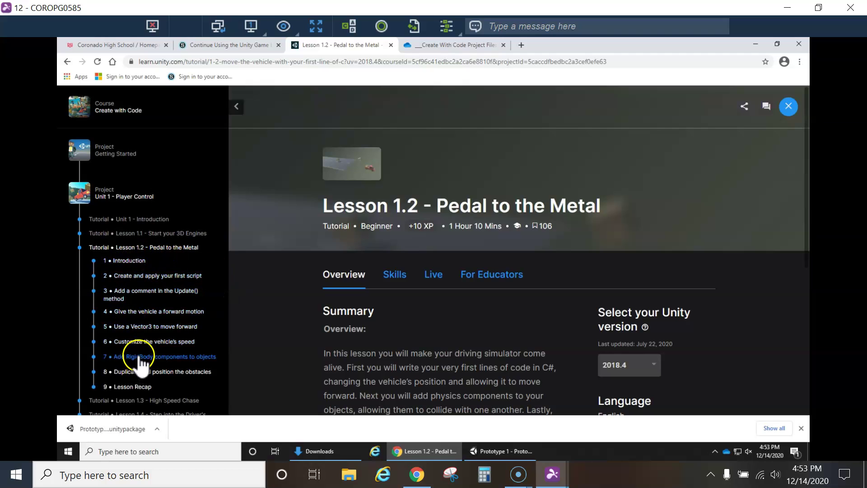
left_click(130, 262)
scroll(479, 255, "down", 5)
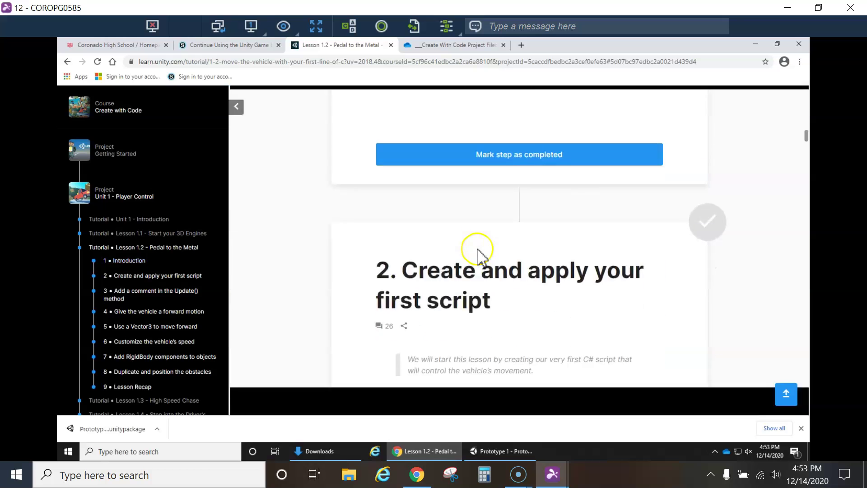
- Look over the start of Lesson 1.2 - Pedal to the Metal and play its Introduction video
scroll(478, 251, "up", 10)
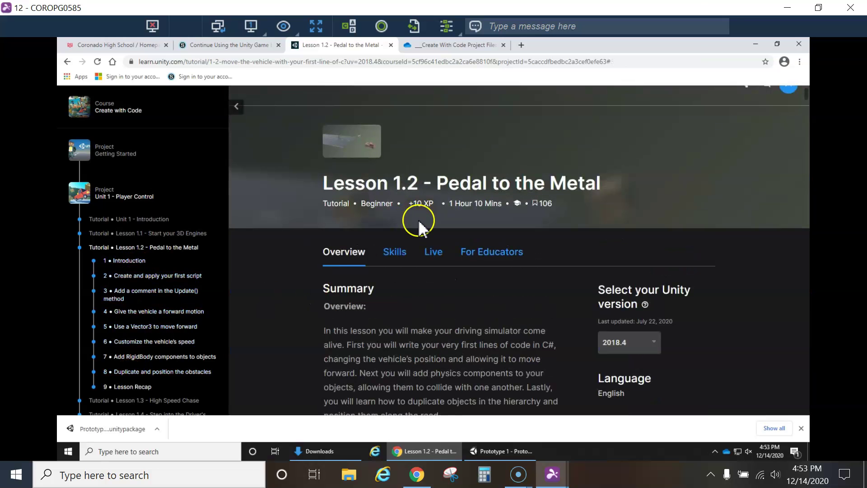
scroll(483, 253, "down", 10)
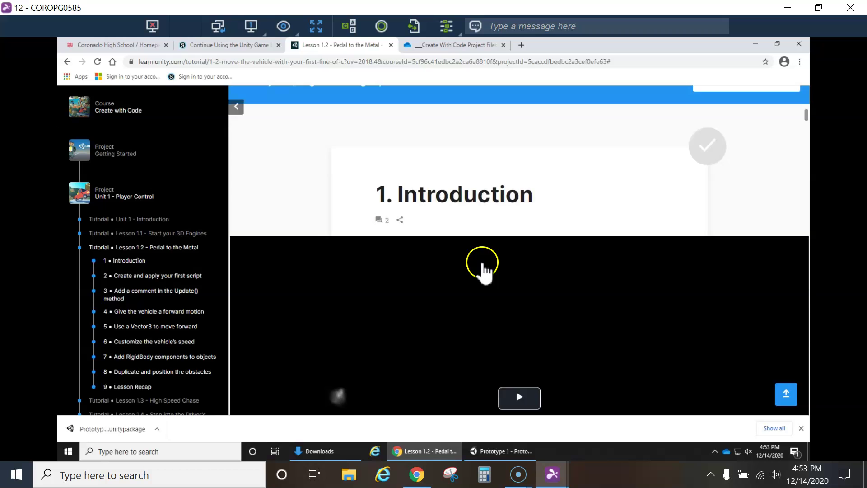
scroll(482, 263, "down", 10)
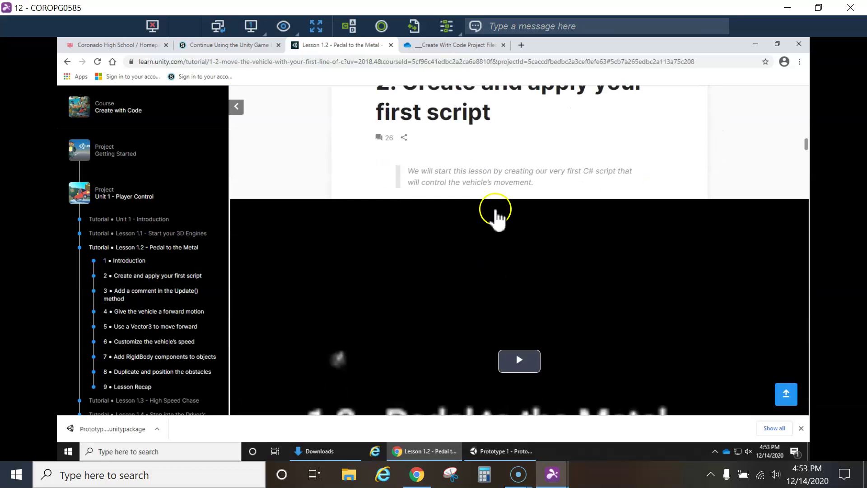
scroll(619, 300, "down", 2)
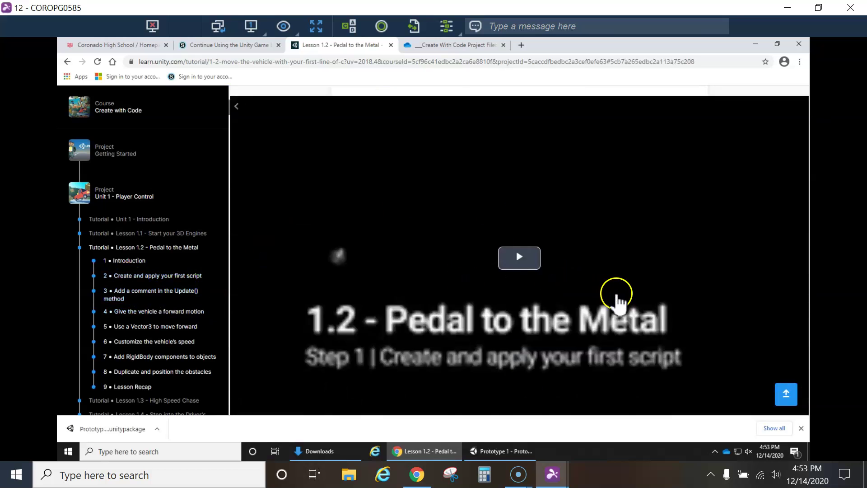
scroll(617, 300, "up", 12)
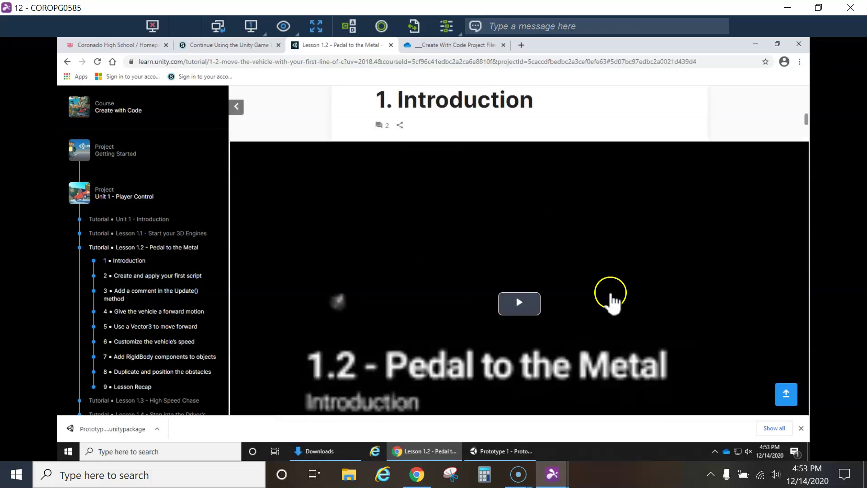
left_click(520, 302)
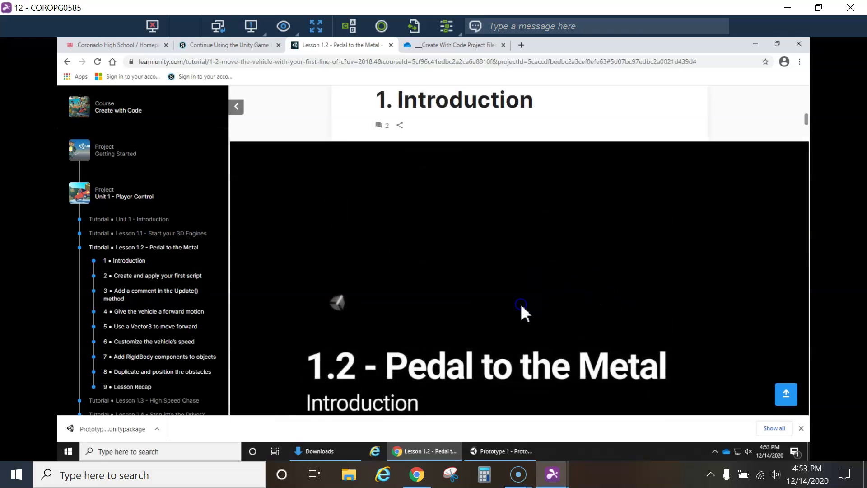
- Set the playback speed of the Introduction video to 1.5x
scroll(687, 368, "down", 4)
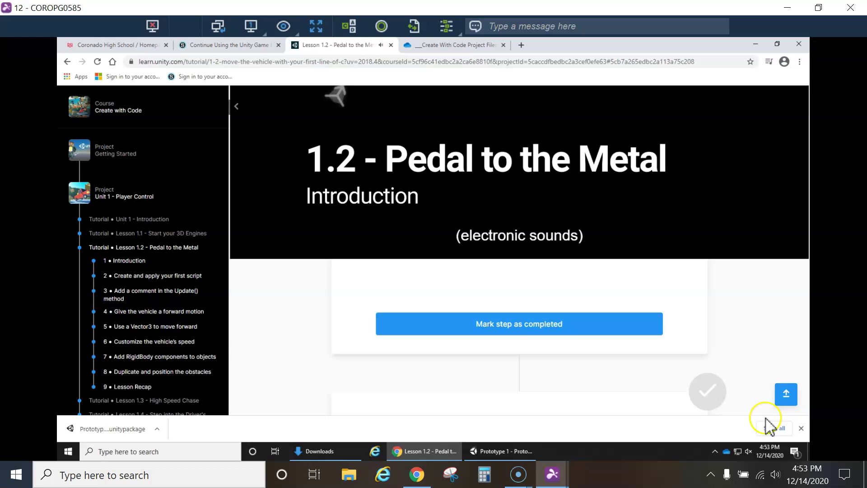
mouse_move(600, 226)
mouse_move(753, 249)
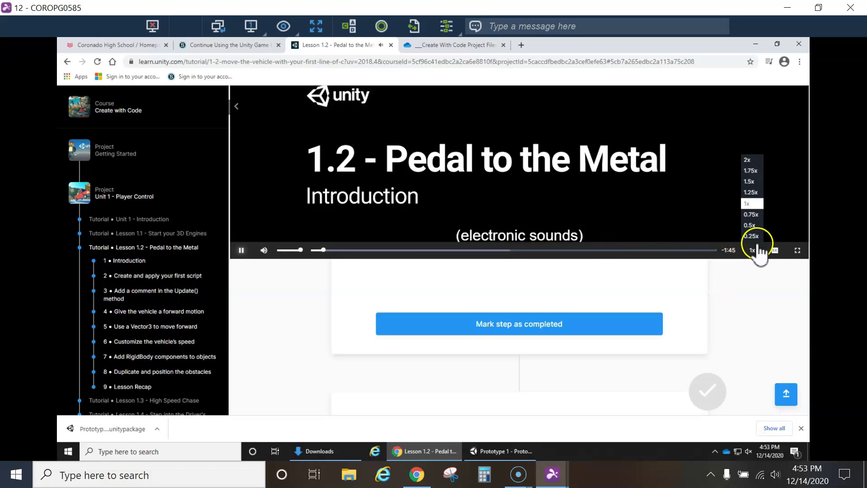
left_click(751, 192)
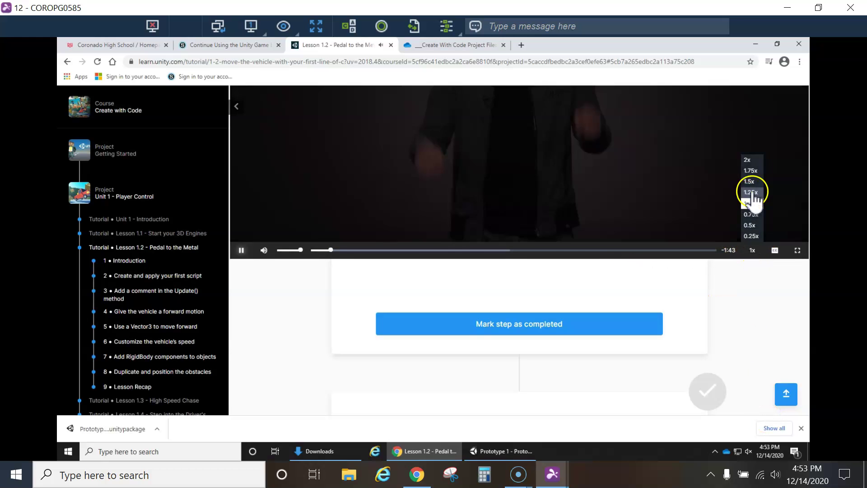
left_click(749, 182)
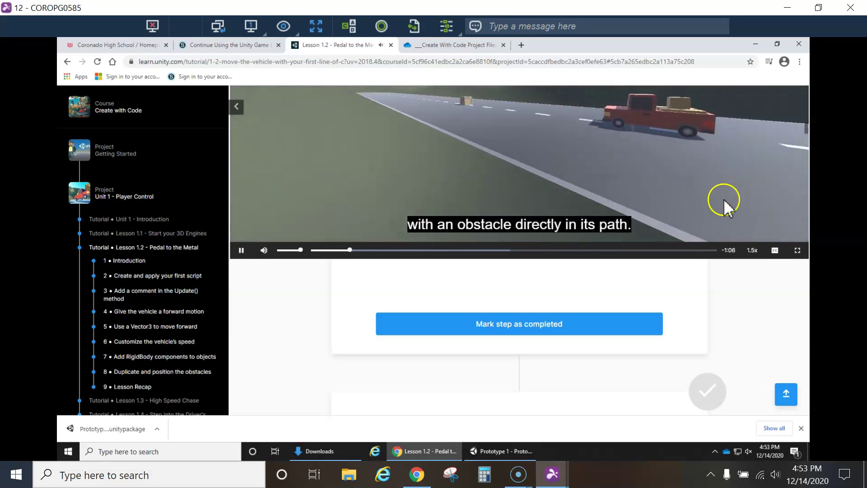
- Watch the Introduction video up to the preview of the road lined with crates and pause it there
scroll(766, 274, "up", 3)
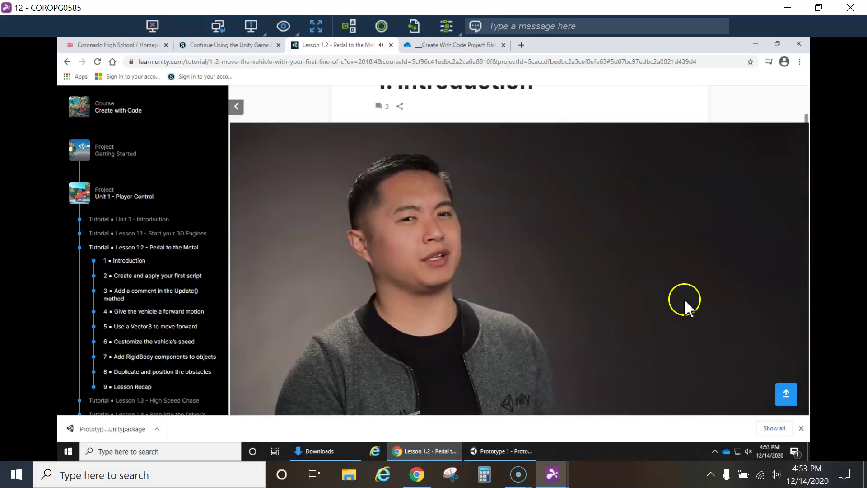
scroll(681, 298, "down", 1)
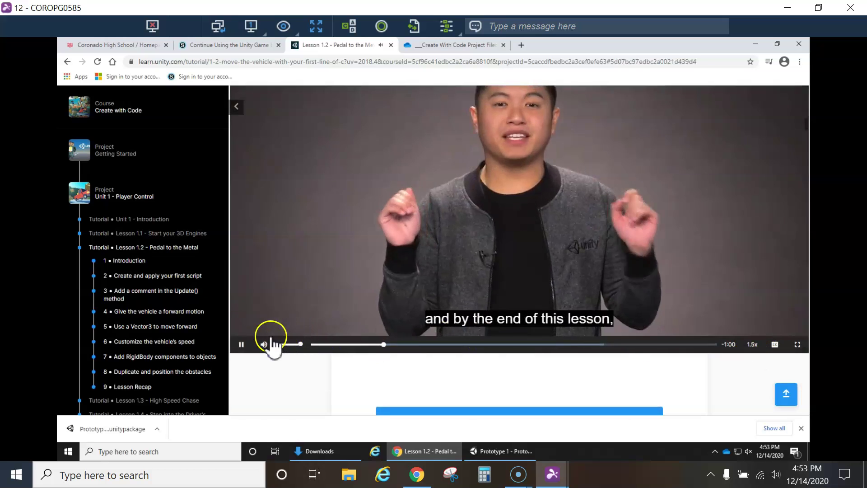
left_click(242, 344)
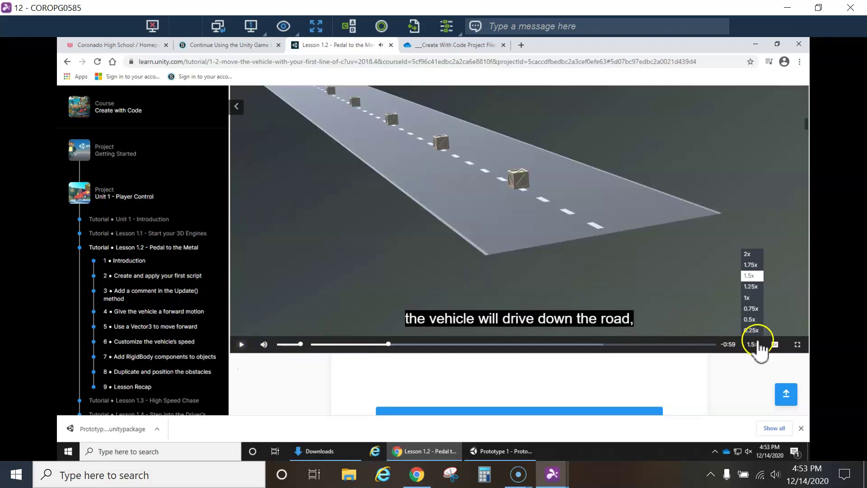
scroll(373, 278, "up", 2)
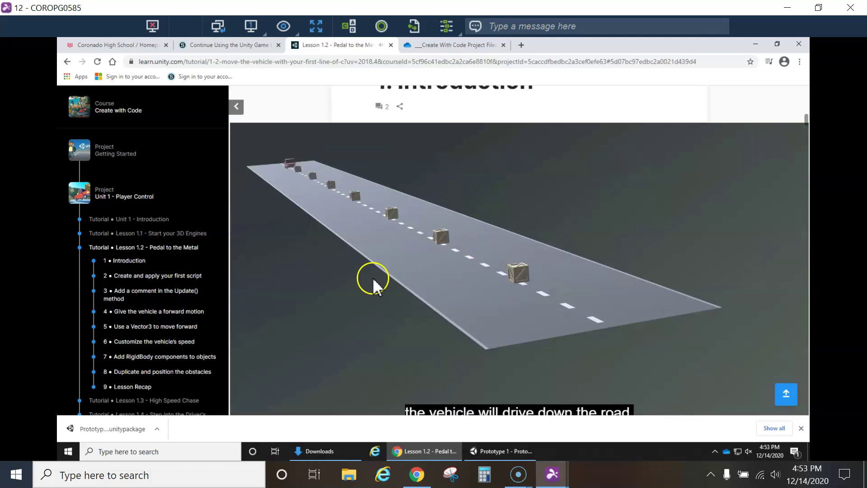